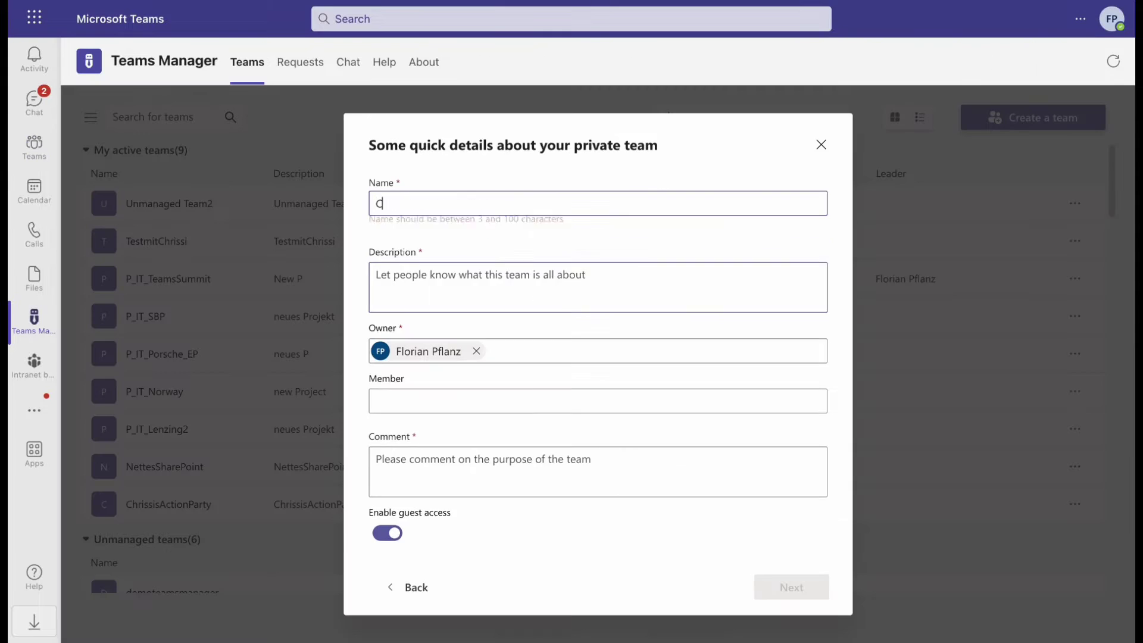
Enter the team name and description 'Contoso Marketing Projec', and choose Marketing as the Team value
{"action": "type", "text": "ontoso"}
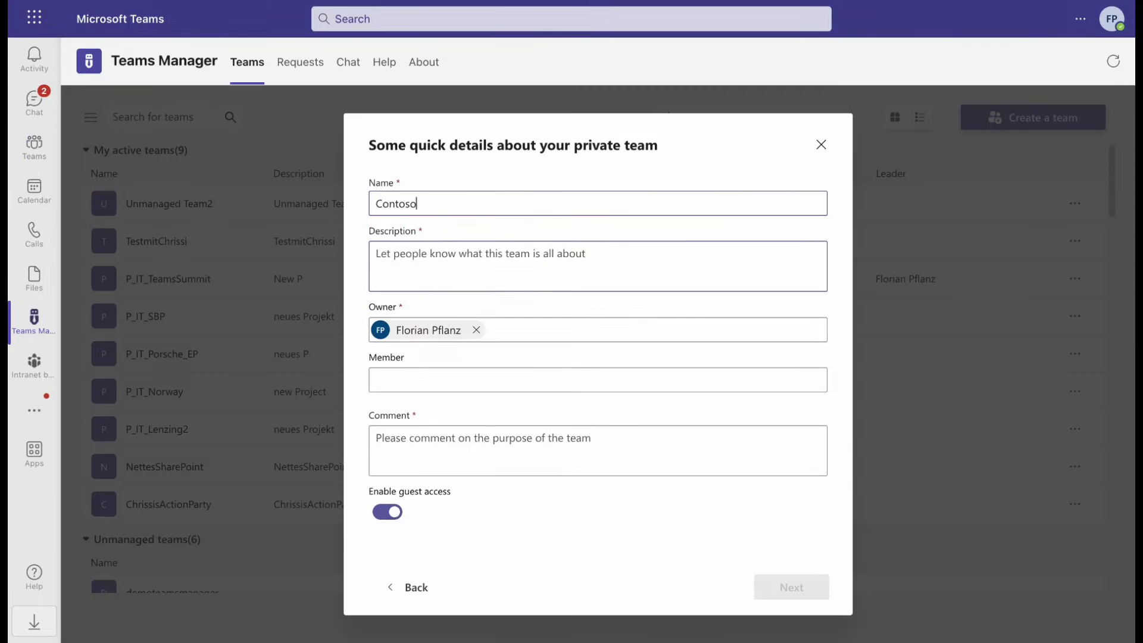
{"action": "left_click", "coordinate": [381, 253]}
{"action": "type", "text": "Contoso Marketing Project"}
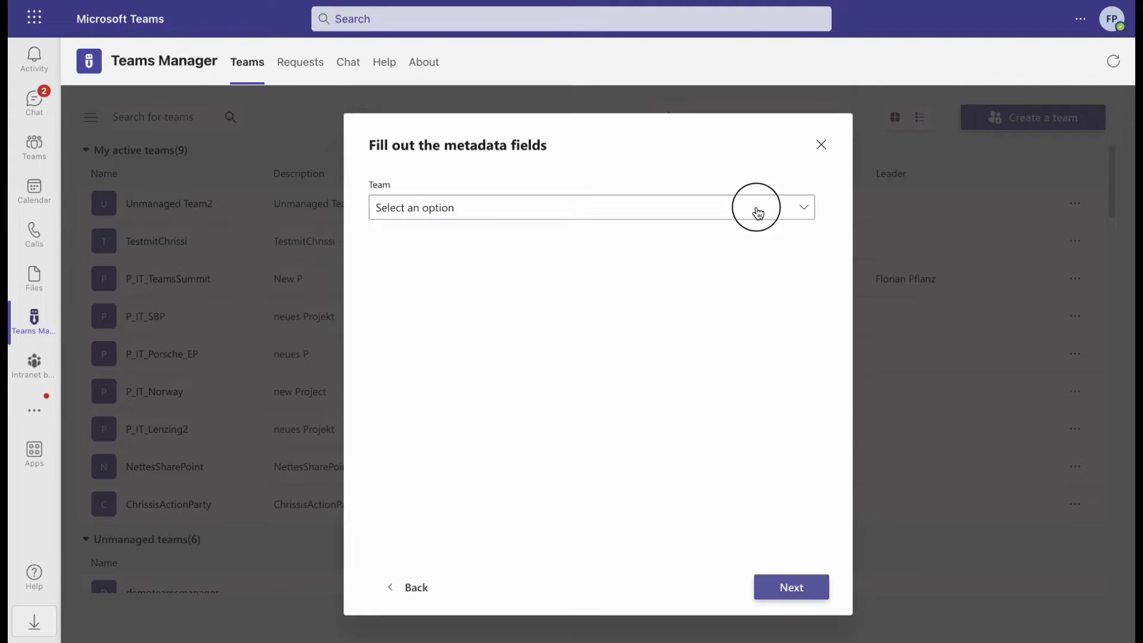
{"action": "left_click", "coordinate": [755, 212]}
{"action": "left_click", "coordinate": [574, 272]}
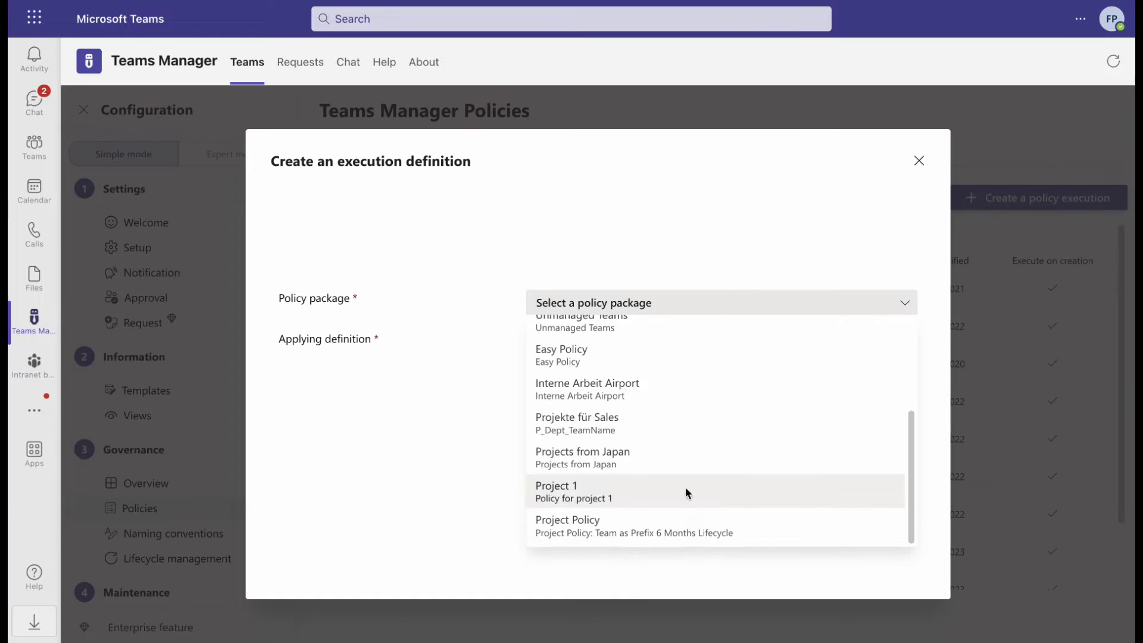
Pick the Project Policy package and start a Metadata-based execution condition
{"action": "left_click", "coordinate": [680, 520]}
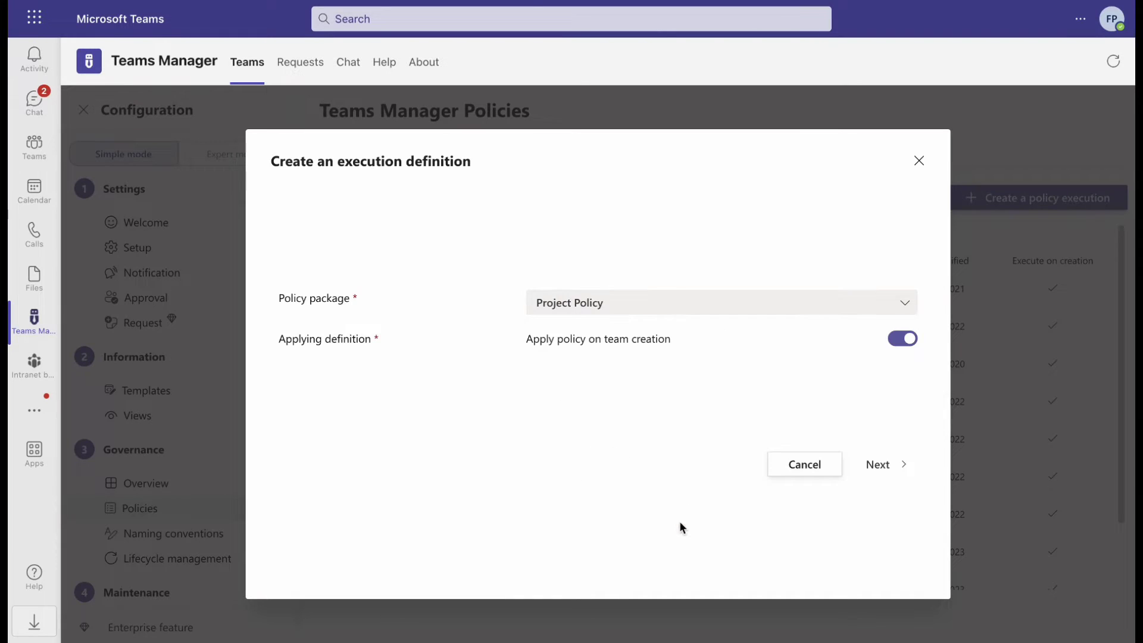
{"action": "left_click", "coordinate": [880, 466]}
{"action": "left_click", "coordinate": [834, 307]}
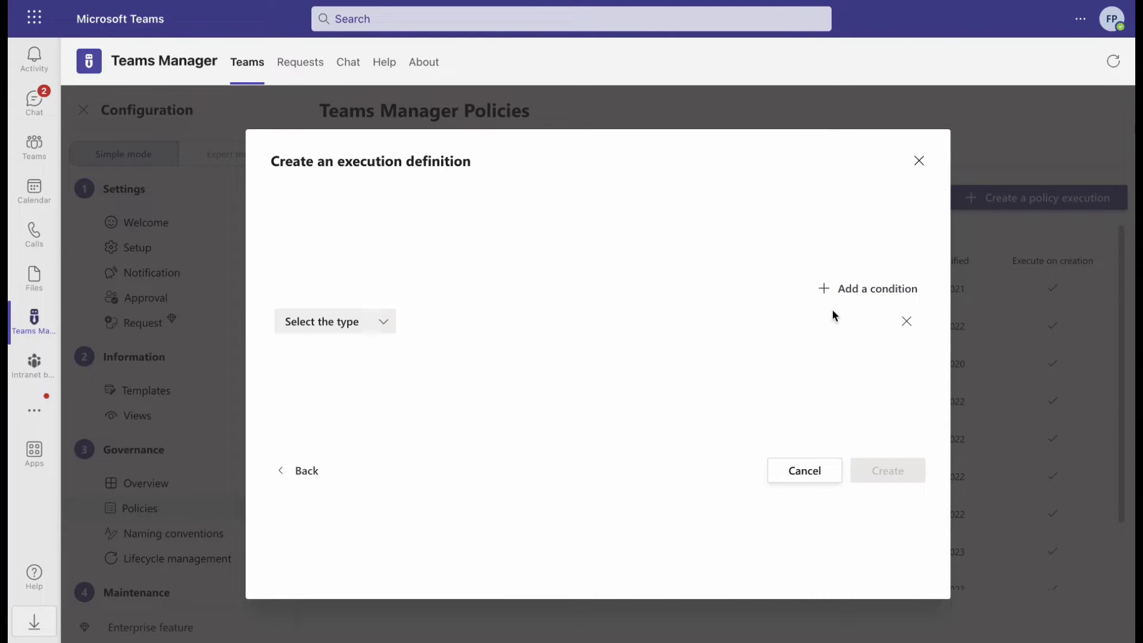
{"action": "left_click", "coordinate": [375, 321]}
{"action": "left_click", "coordinate": [355, 374]}
{"action": "left_click", "coordinate": [533, 323]}
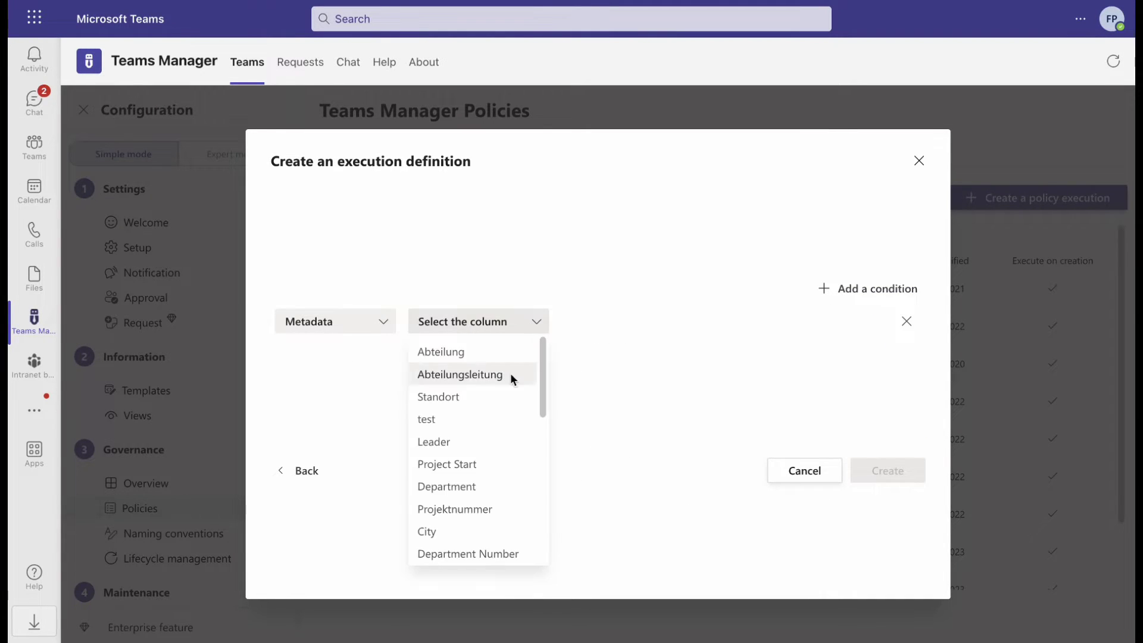
{"action": "scroll", "coordinate": [484, 479], "scroll_direction": "down", "scroll_amount": 5}
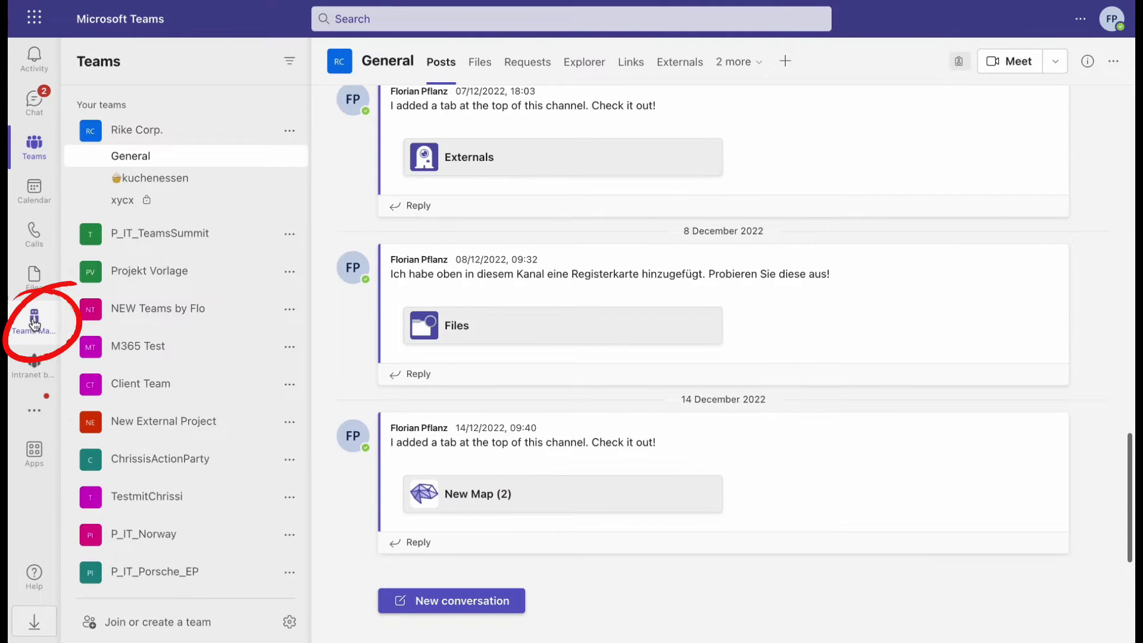
Open Project Template's Set fields dialog from Teams Manager Settings > Templates
{"action": "left_click", "coordinate": [34, 324]}
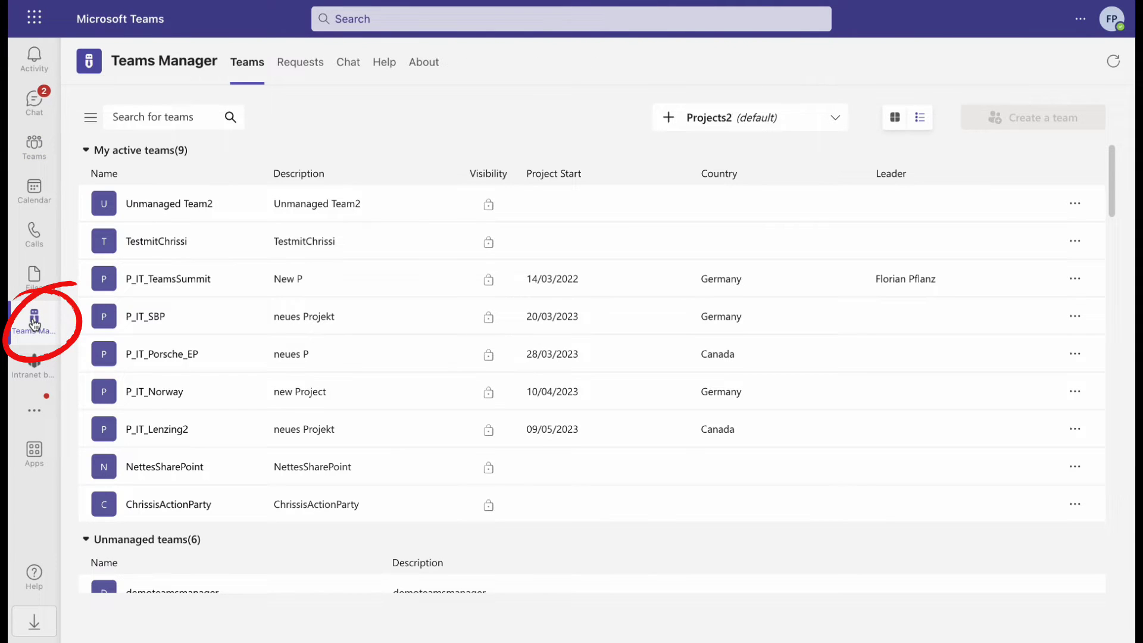
{"action": "left_click", "coordinate": [92, 120]}
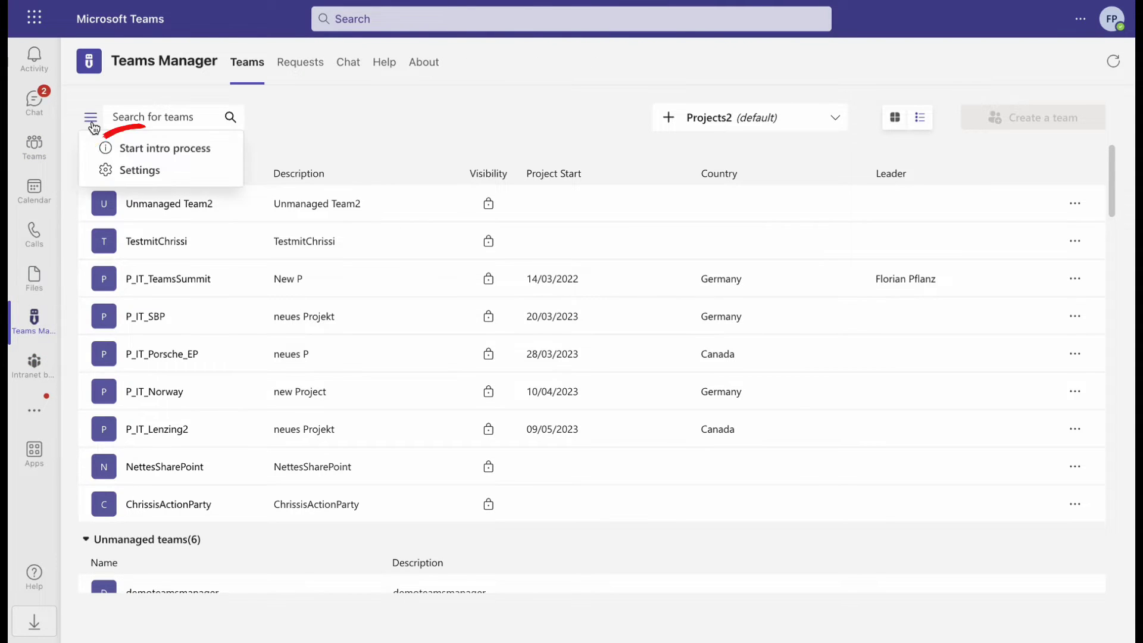
{"action": "left_click", "coordinate": [125, 170]}
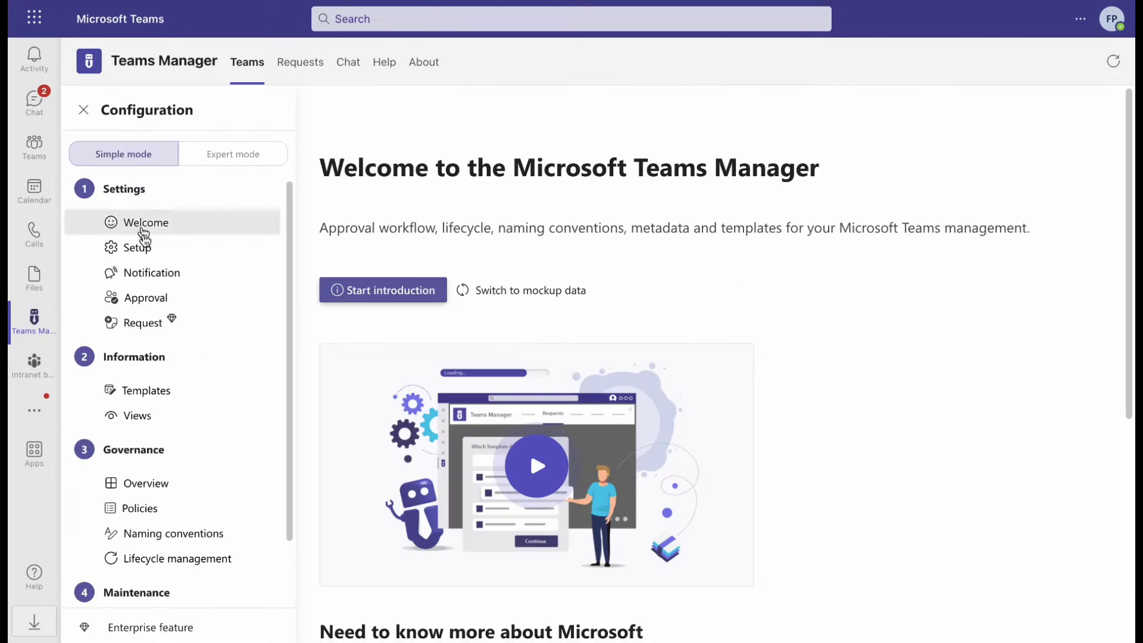
{"action": "left_click", "coordinate": [181, 398]}
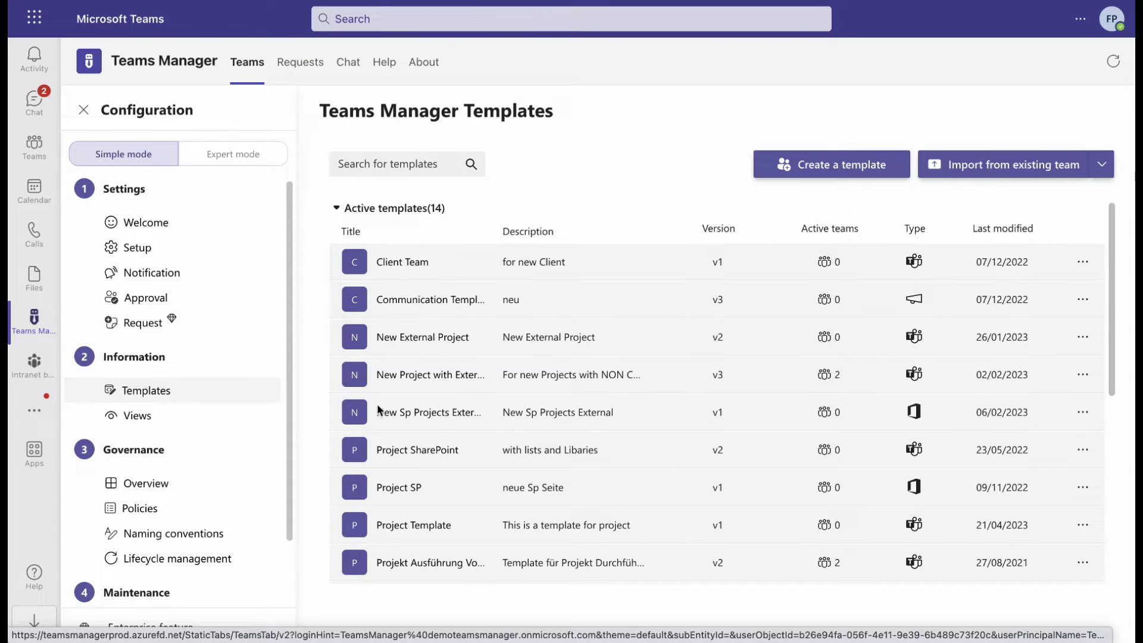
{"action": "left_click", "coordinate": [1084, 526]}
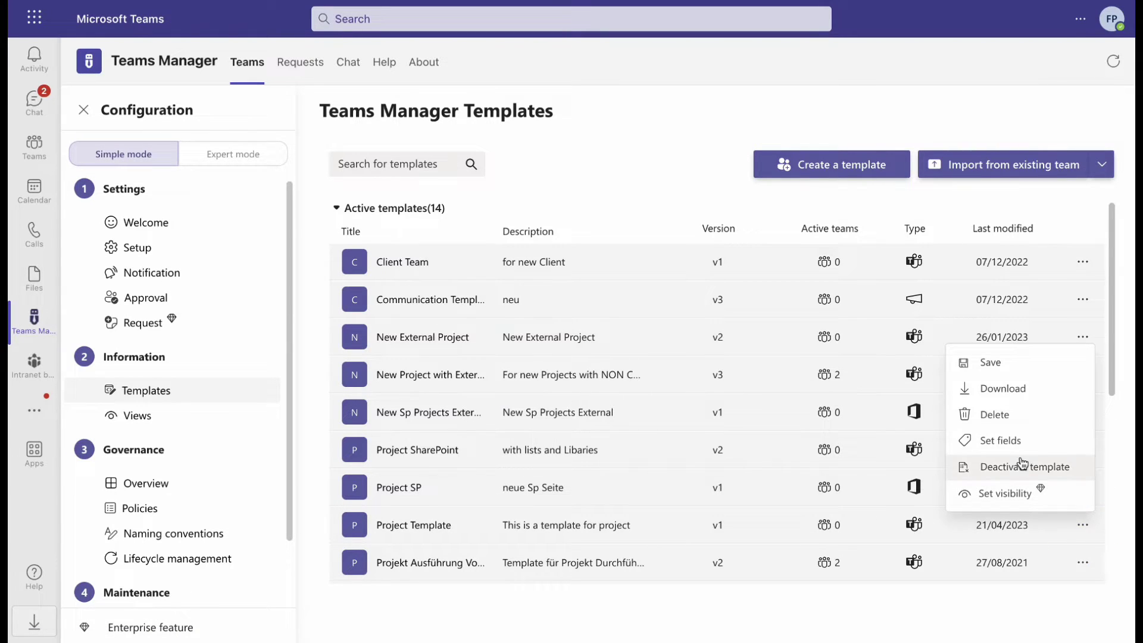
{"action": "left_click", "coordinate": [969, 442]}
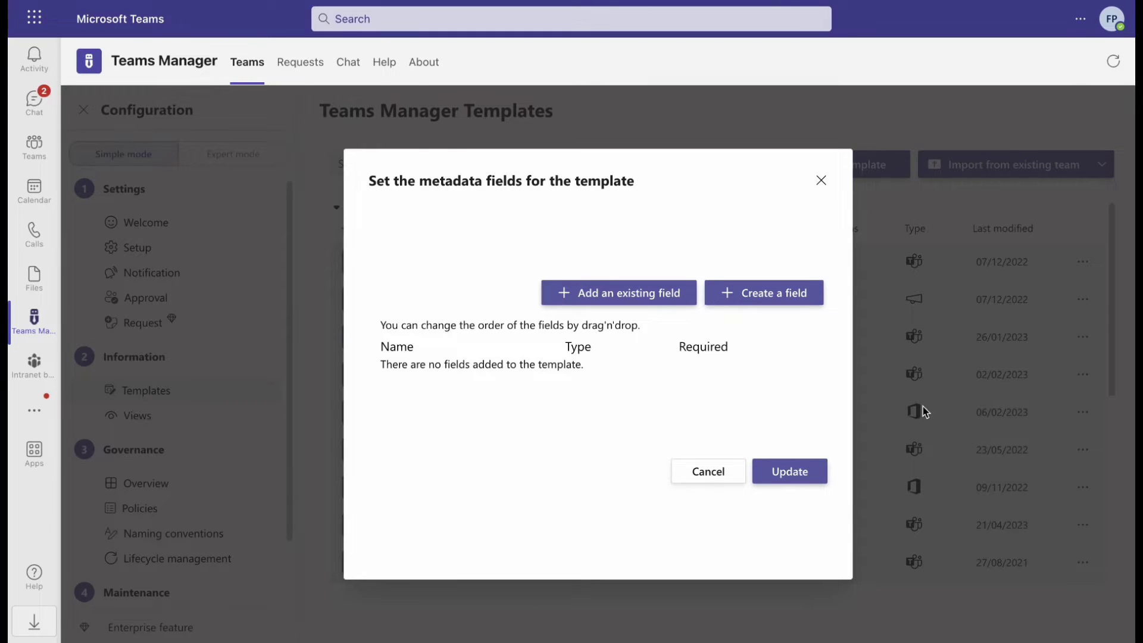
Start a new Dropdown metadata field named Team
{"action": "left_click", "coordinate": [755, 301]}
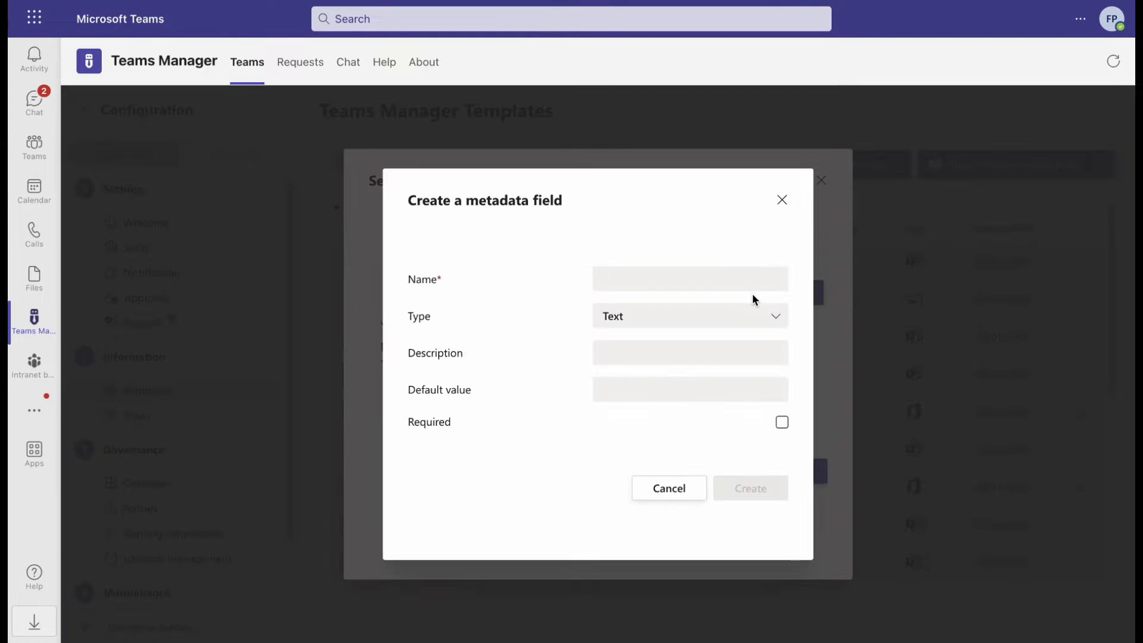
{"action": "left_click", "coordinate": [780, 320]}
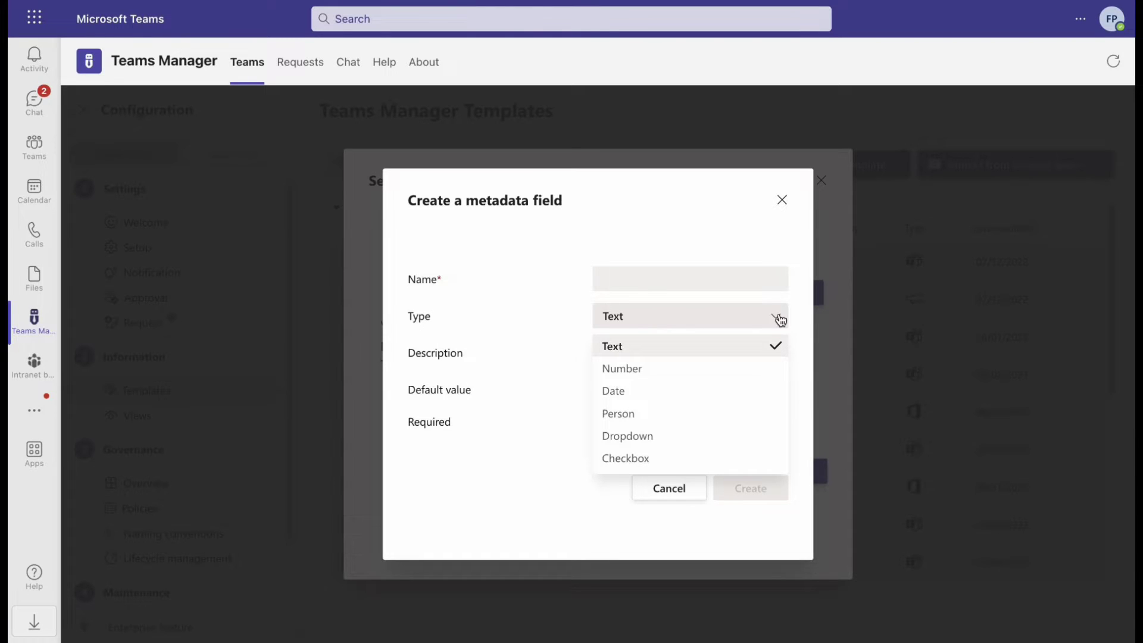
{"action": "left_click", "coordinate": [691, 437]}
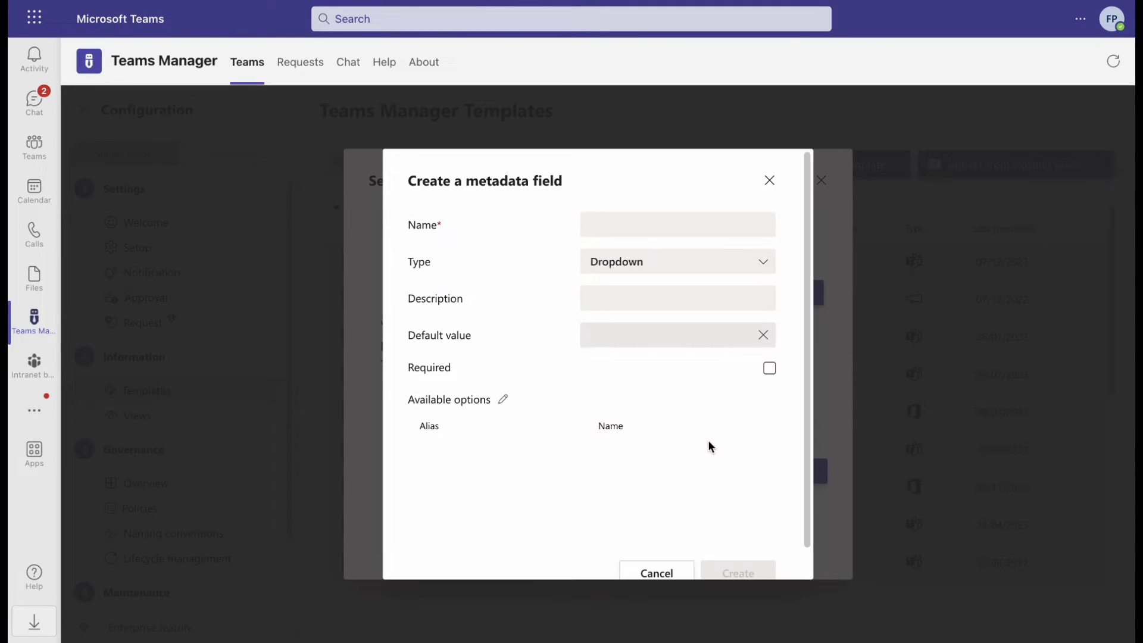
{"action": "left_click", "coordinate": [639, 219]}
{"action": "type", "text": "Team"}
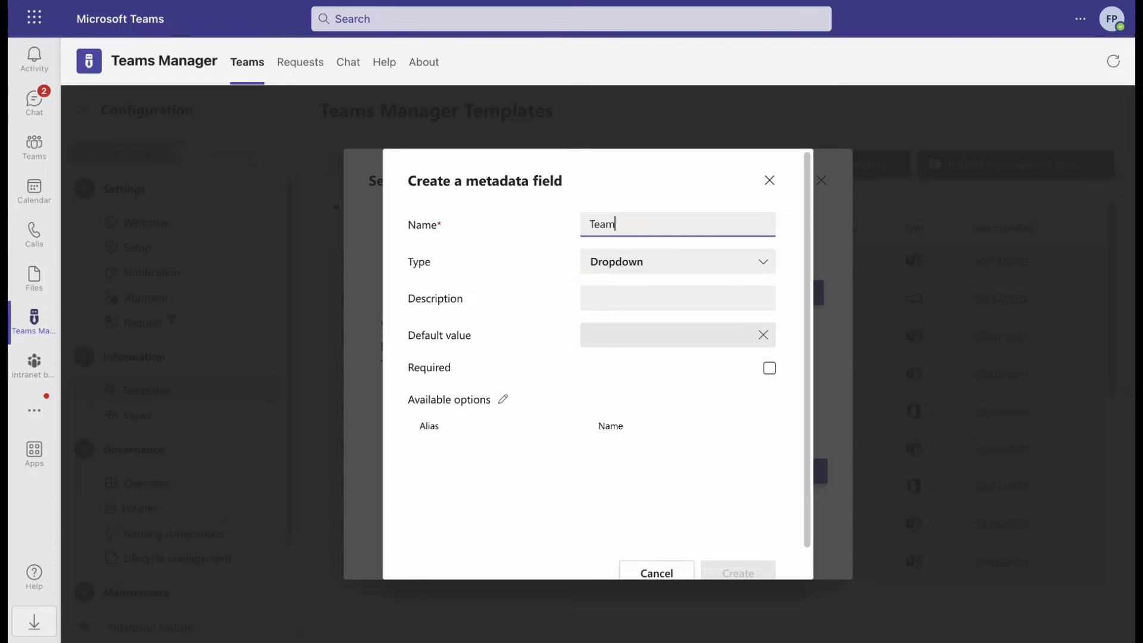
Give the Team dropdown the options Hr, Sales and Marketing
{"action": "left_click", "coordinate": [503, 399]}
{"action": "left_click", "coordinate": [646, 232]}
{"action": "type", "text": "Hr"}
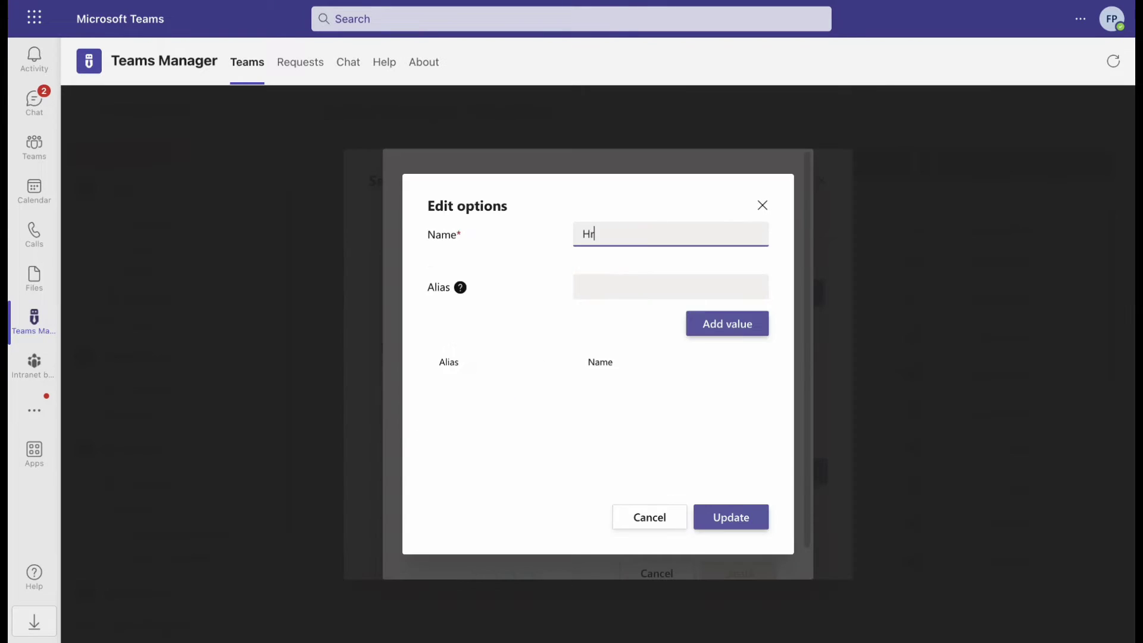
{"action": "left_click", "coordinate": [739, 327]}
{"action": "left_click", "coordinate": [649, 235]}
{"action": "type", "text": "Sales"}
{"action": "left_click", "coordinate": [720, 325]}
{"action": "left_click", "coordinate": [651, 239]}
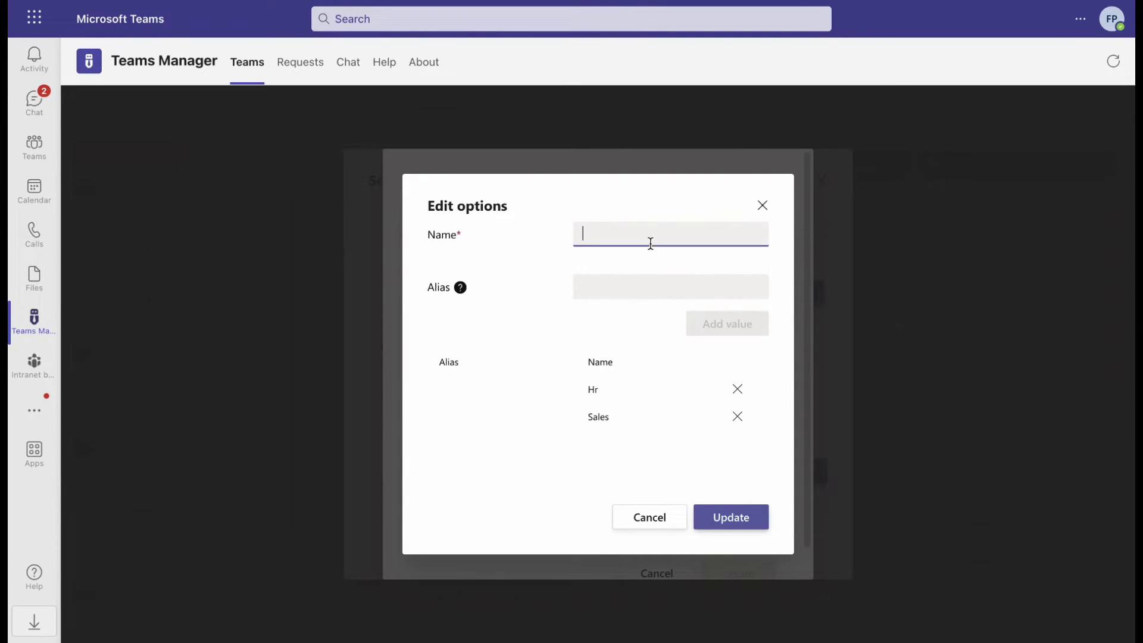
{"action": "type", "text": "Marketing"}
{"action": "left_click", "coordinate": [715, 326]}
{"action": "left_click", "coordinate": [734, 523]}
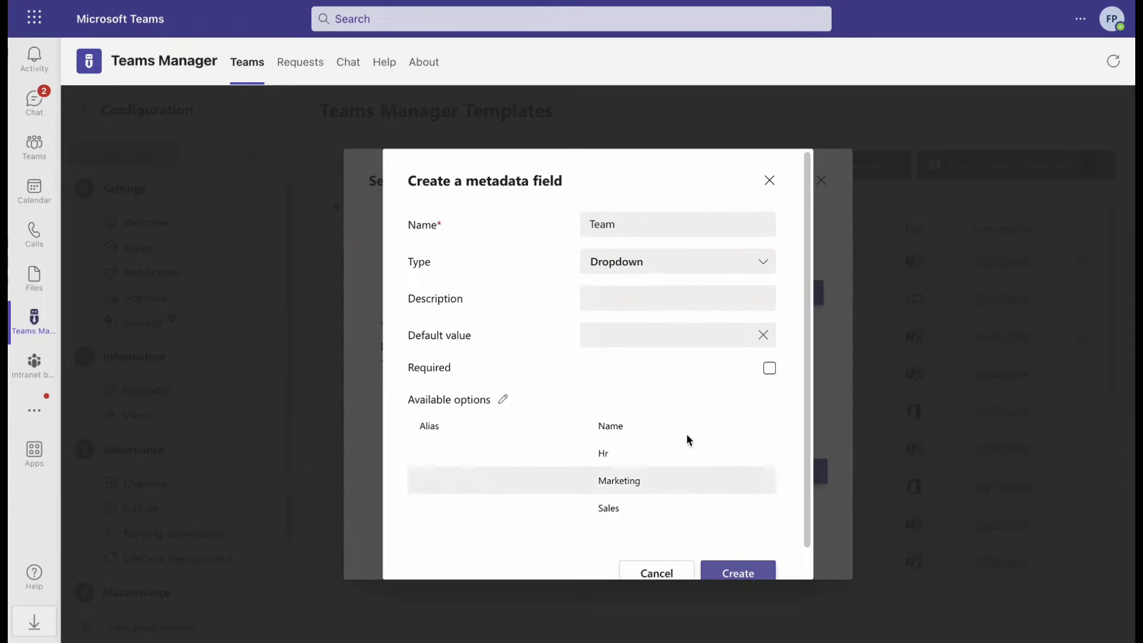
Describe the field as 'Team Name' and create it
{"action": "left_click", "coordinate": [631, 295]}
{"action": "type", "text": "Team Name"}
{"action": "scroll", "coordinate": [737, 542], "scroll_direction": "down", "scroll_amount": 1}
{"action": "left_click", "coordinate": [737, 543]}
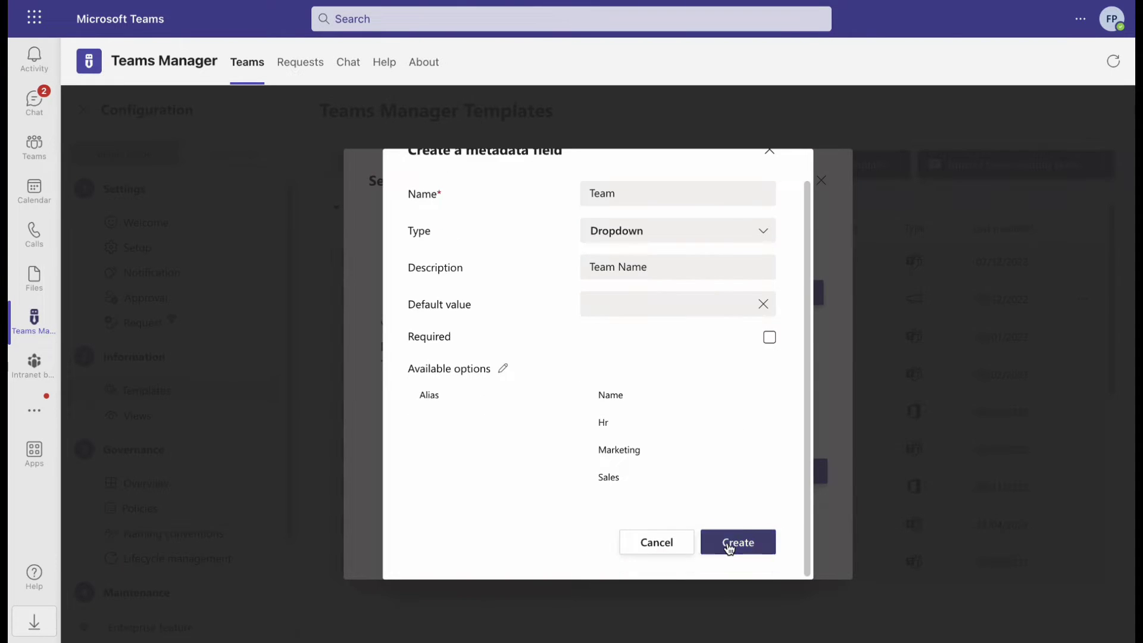
Apply the Team field to Project Template, then go to Governance > Naming conventions
{"action": "left_click", "coordinate": [791, 542]}
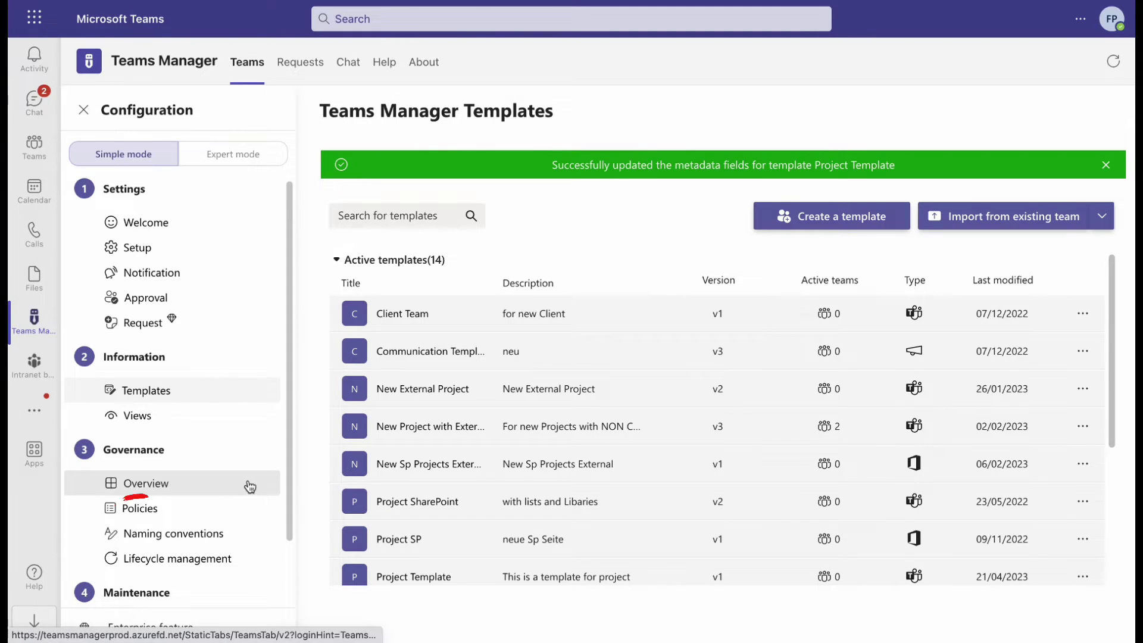
{"action": "left_click", "coordinate": [118, 539]}
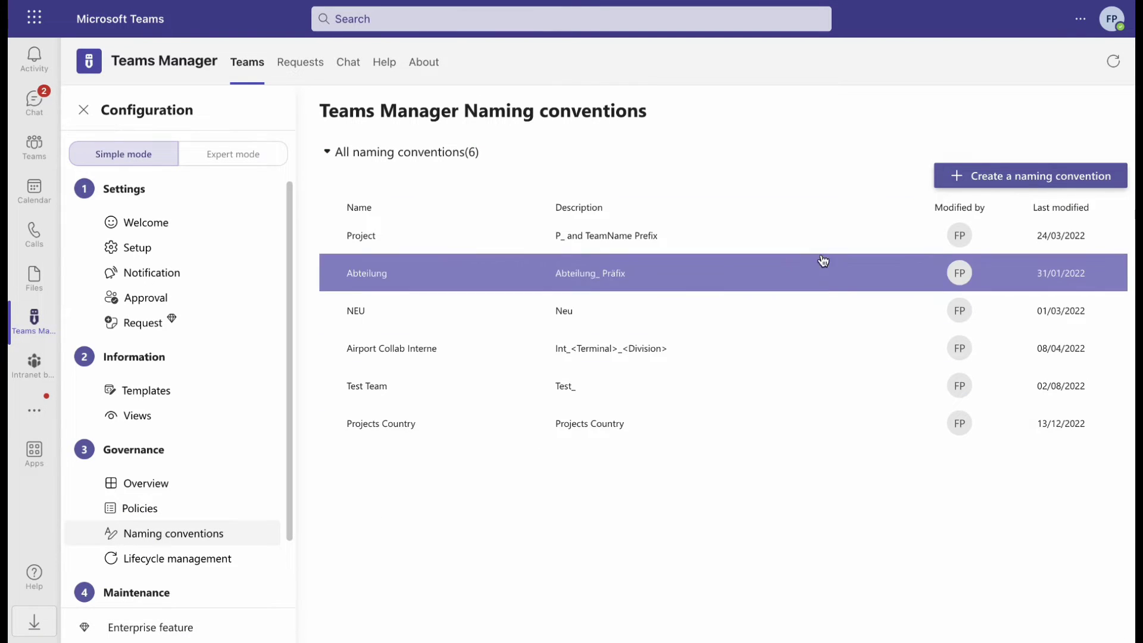
Start a naming convention named 'Project Name' with description 'Team as Prefix'
{"action": "left_click", "coordinate": [991, 179]}
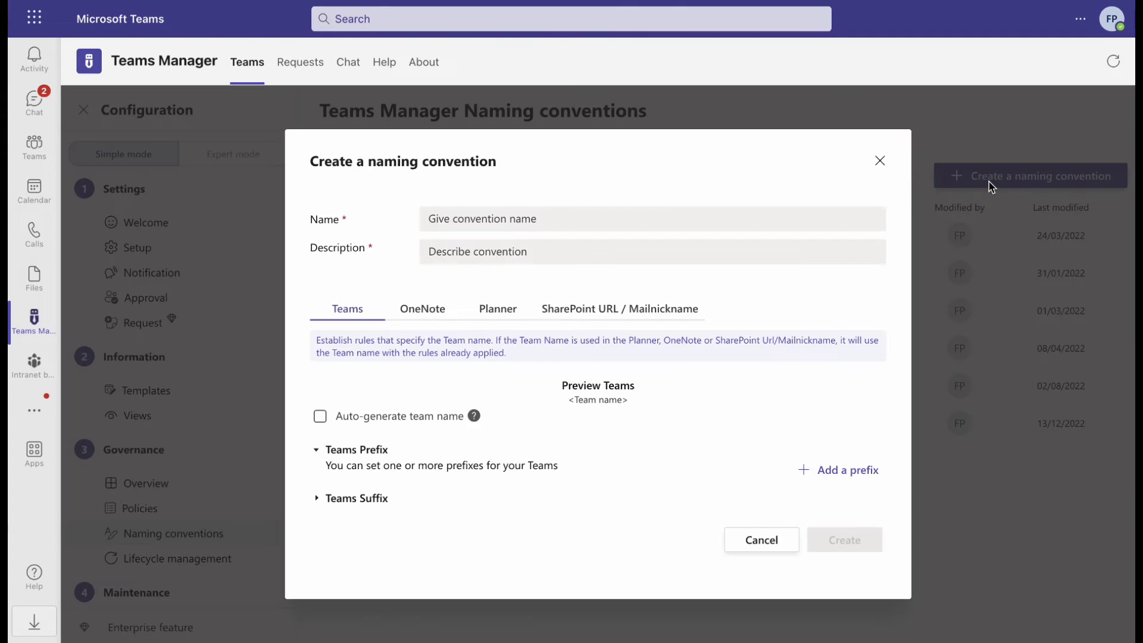
{"action": "type", "text": "Project Name"}
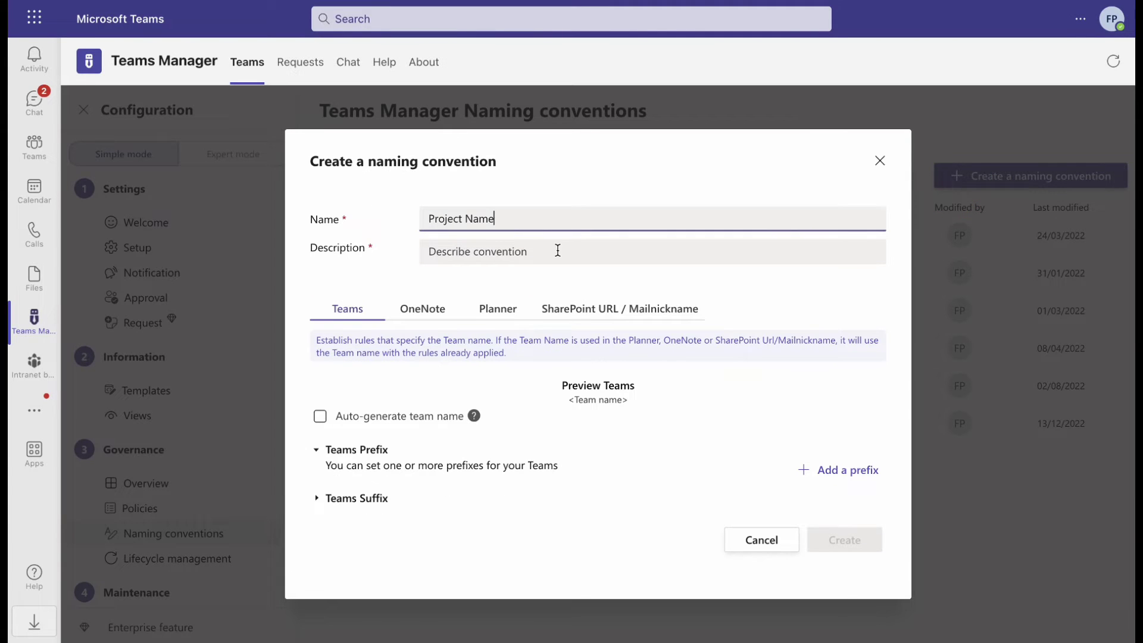
{"action": "left_click", "coordinate": [558, 250]}
{"action": "type", "text": "Team as Prefix"}
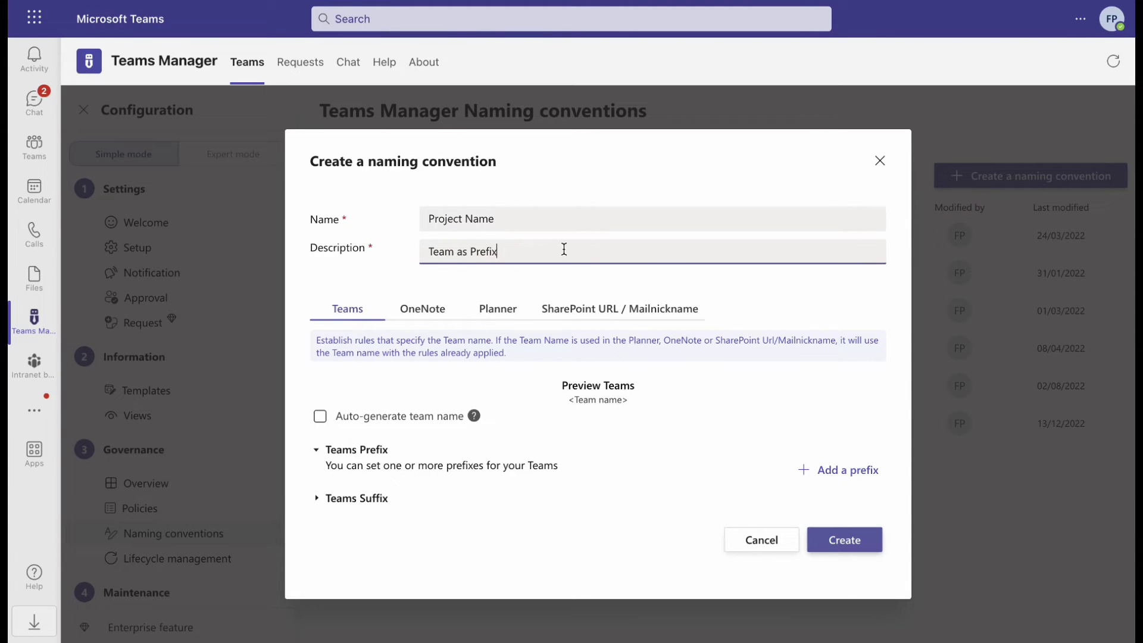
Add a Metadata prefix rule that uses the Team field
{"action": "left_click", "coordinate": [810, 470]}
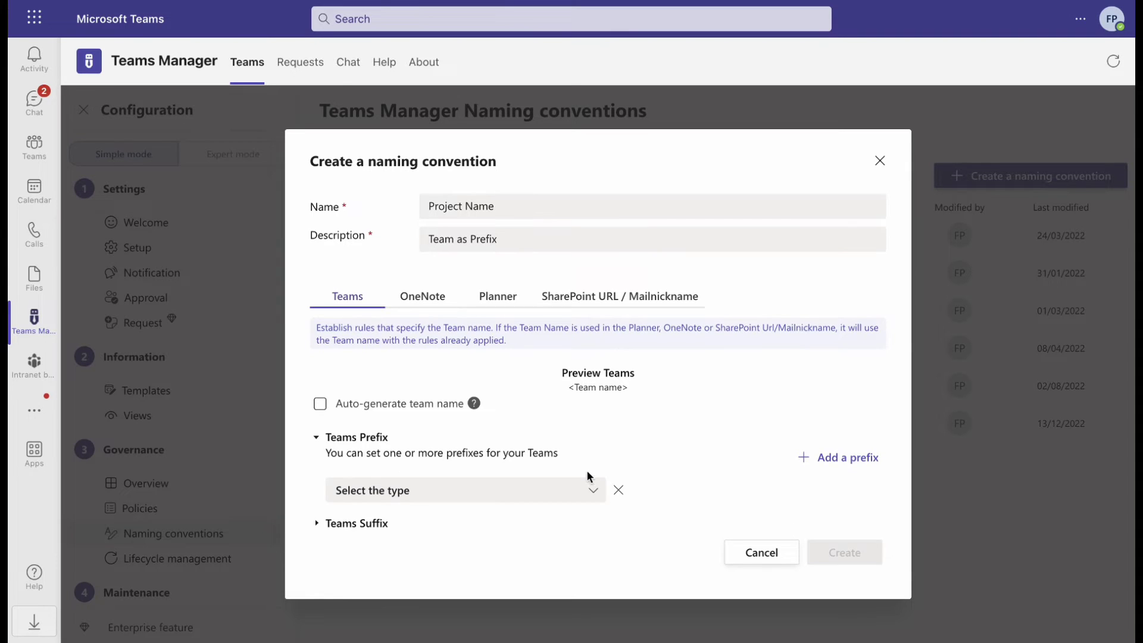
{"action": "left_click", "coordinate": [589, 490]}
{"action": "left_click", "coordinate": [345, 462]}
{"action": "left_click", "coordinate": [734, 494]}
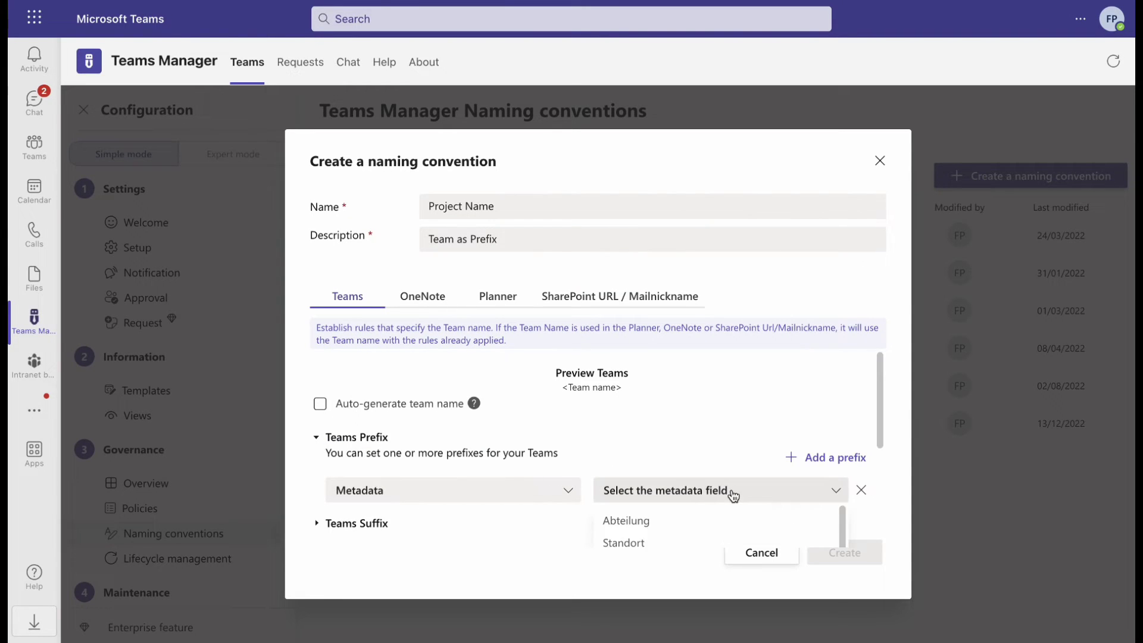
{"action": "scroll", "coordinate": [684, 524], "scroll_direction": "down", "scroll_amount": 5}
{"action": "left_click", "coordinate": [612, 531]}
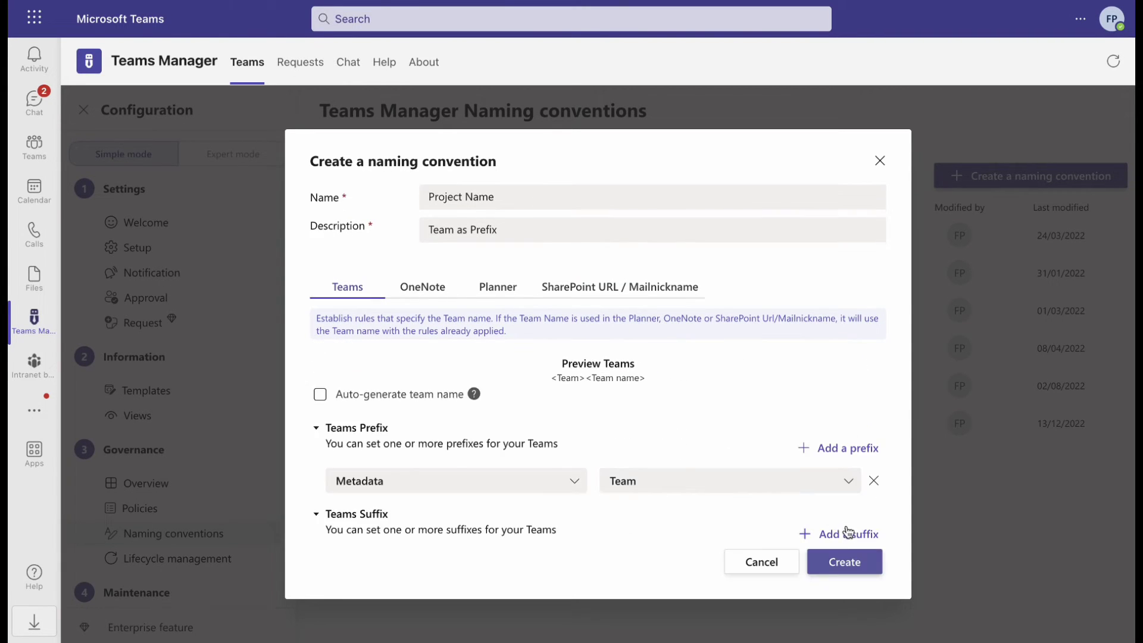
Add a Metadata suffix rule, leave auto-generated team names off, and save the convention
{"action": "left_click", "coordinate": [848, 532]}
{"action": "scroll", "coordinate": [656, 449], "scroll_direction": "down", "scroll_amount": 1}
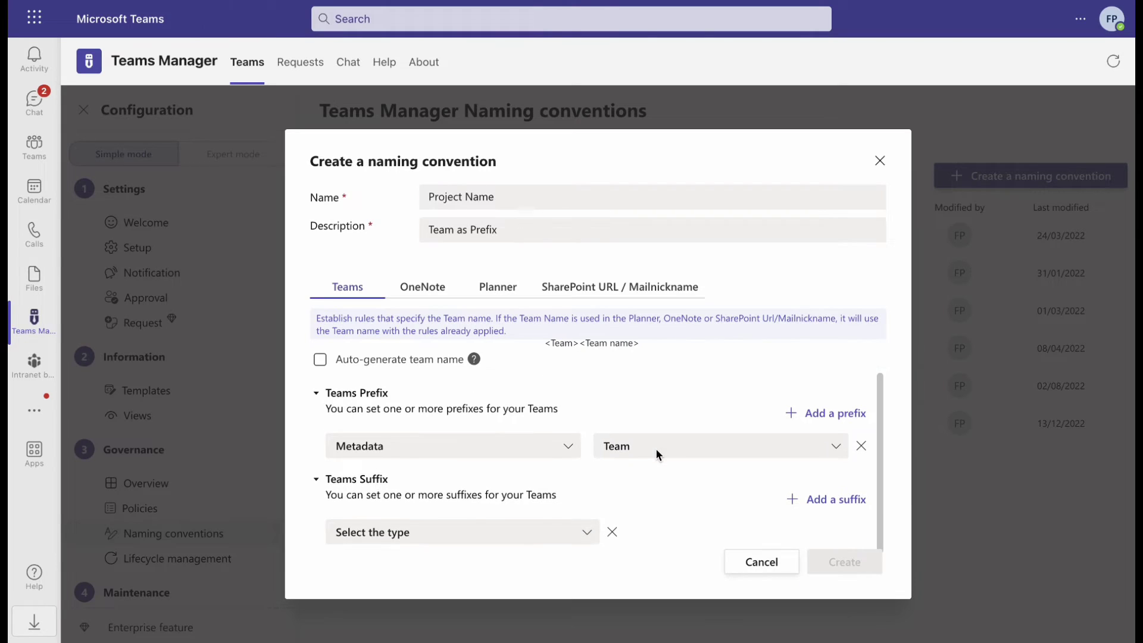
{"action": "left_click", "coordinate": [528, 541]}
{"action": "left_click", "coordinate": [476, 504]}
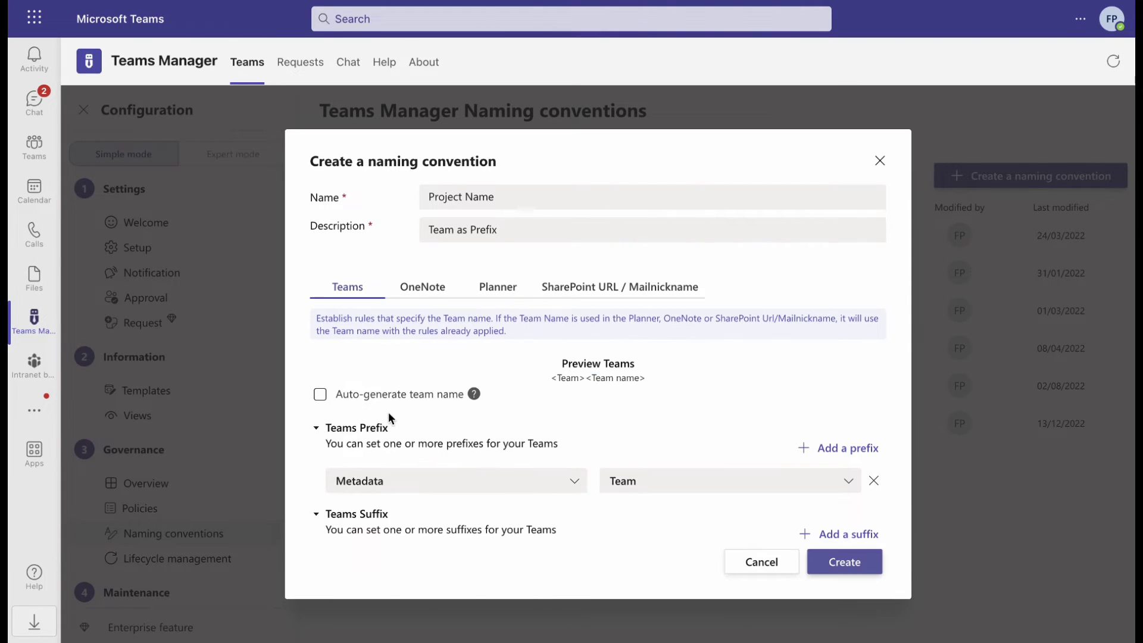
{"action": "left_click", "coordinate": [321, 396]}
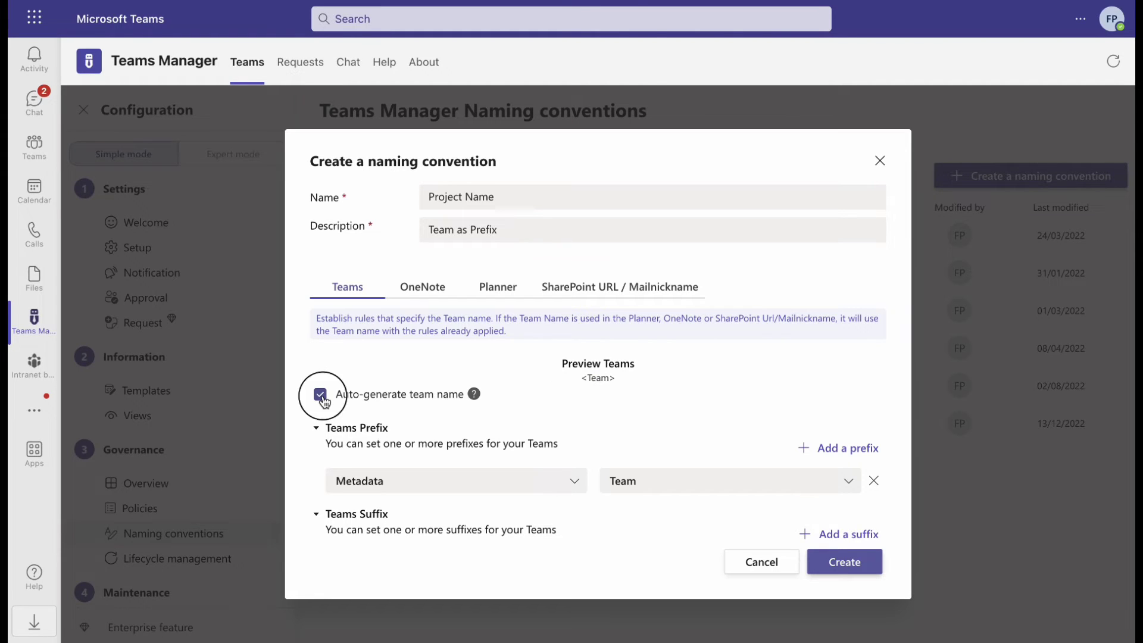
{"action": "left_click", "coordinate": [321, 396]}
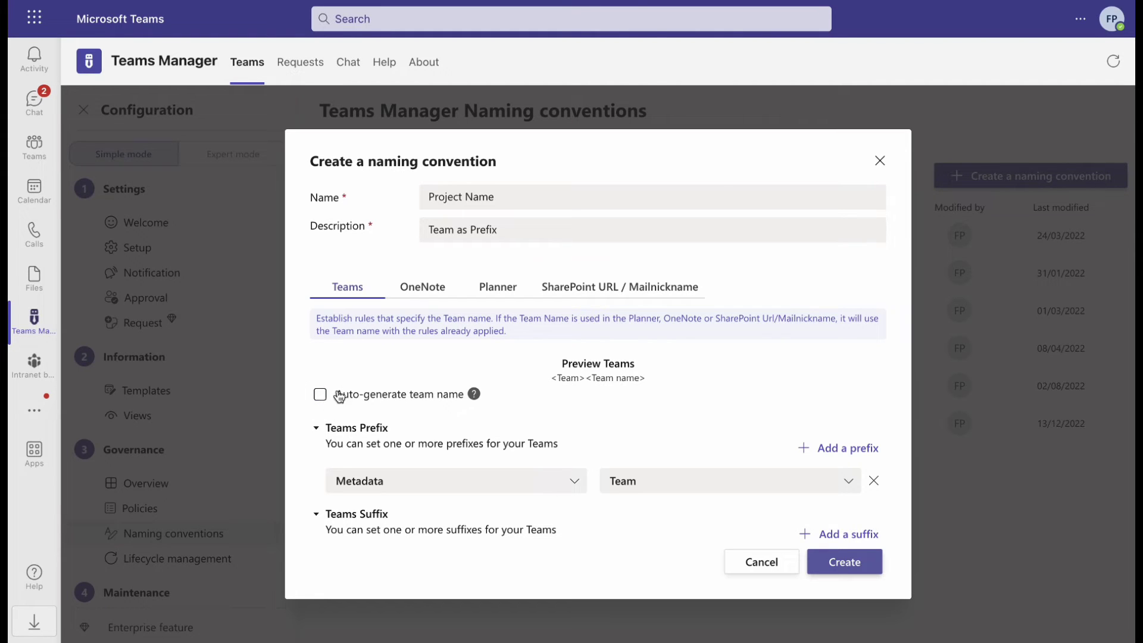
{"action": "left_click", "coordinate": [843, 562]}
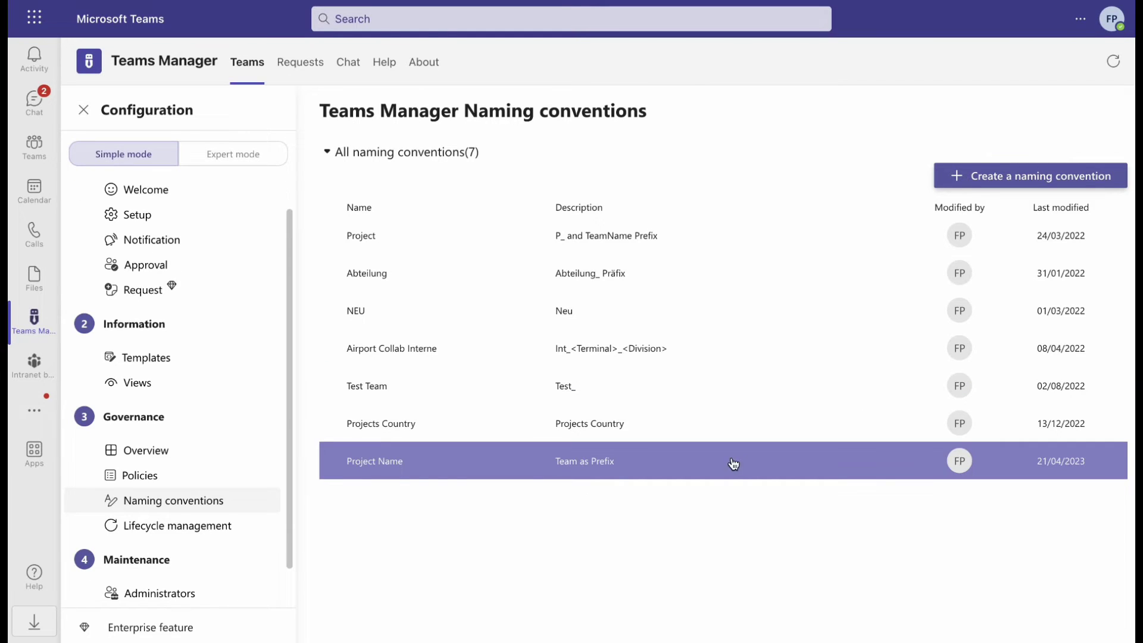
Go to Governance > Policies and start a new policy package
{"action": "left_click", "coordinate": [171, 478]}
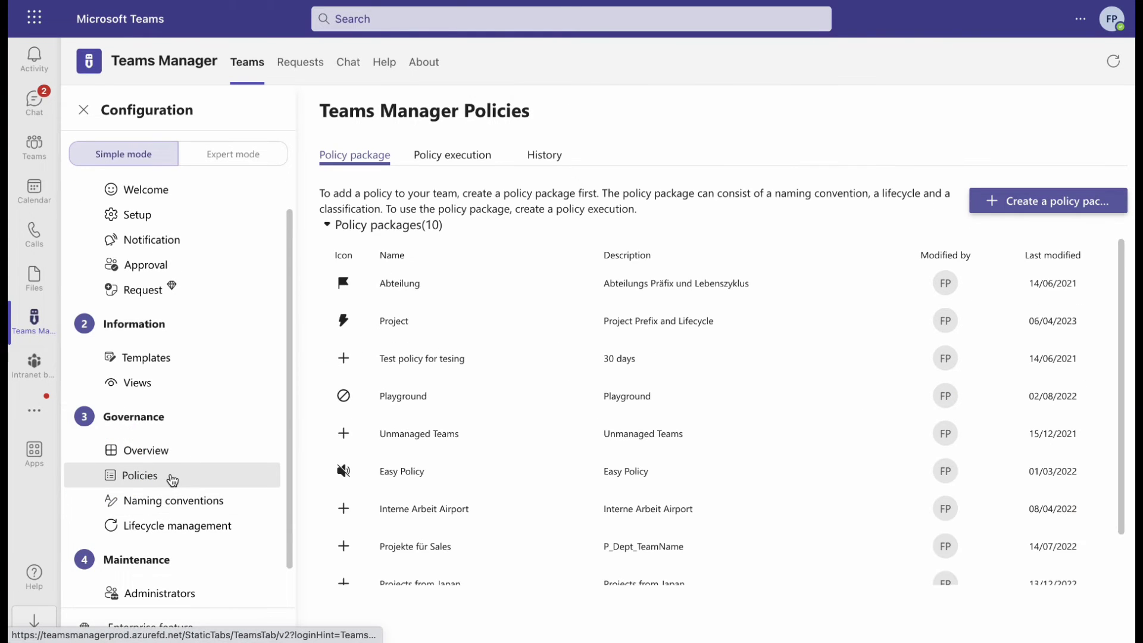
{"action": "left_click", "coordinate": [993, 206]}
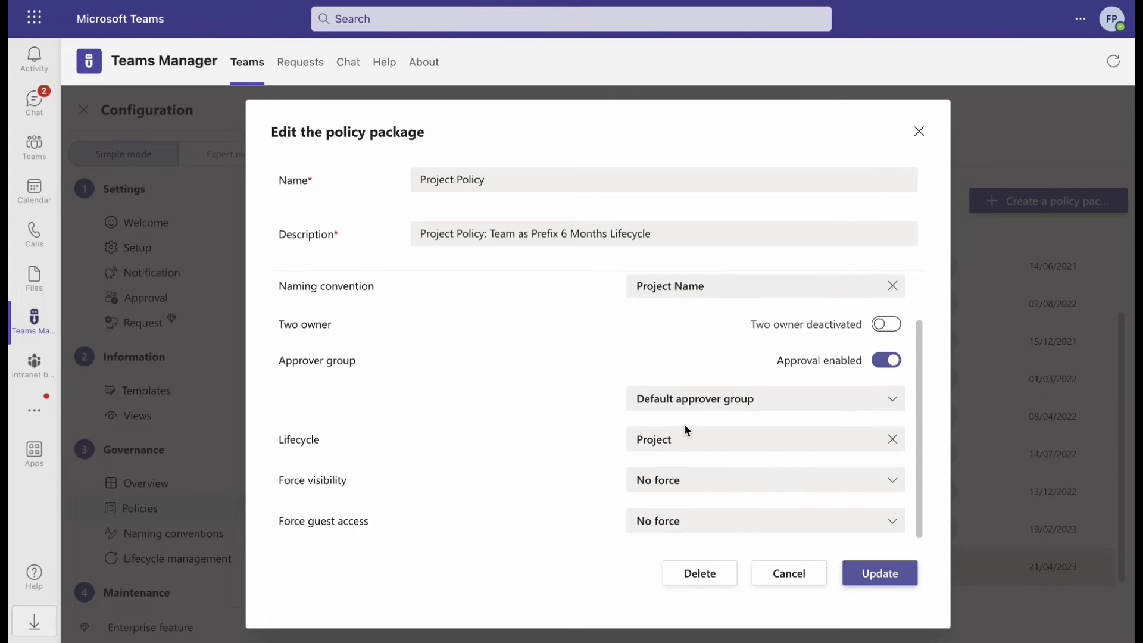
{"action": "scroll", "coordinate": [684, 424], "scroll_direction": "up", "scroll_amount": 1}
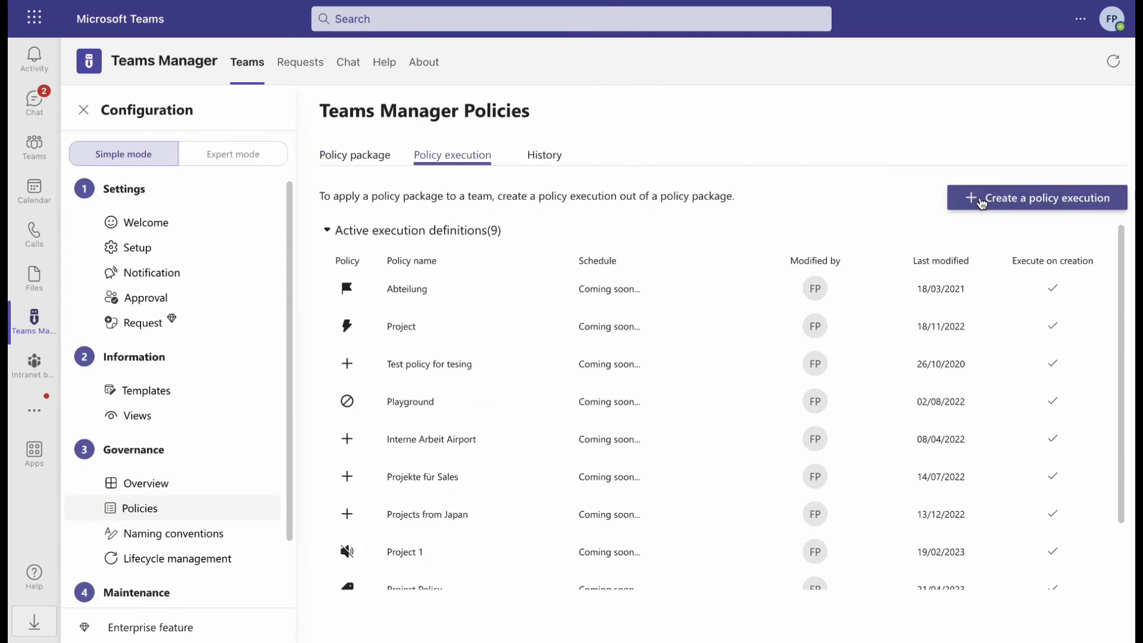
Create a policy execution definition that applies Project Policy
{"action": "left_click", "coordinate": [989, 199]}
{"action": "left_click", "coordinate": [709, 304]}
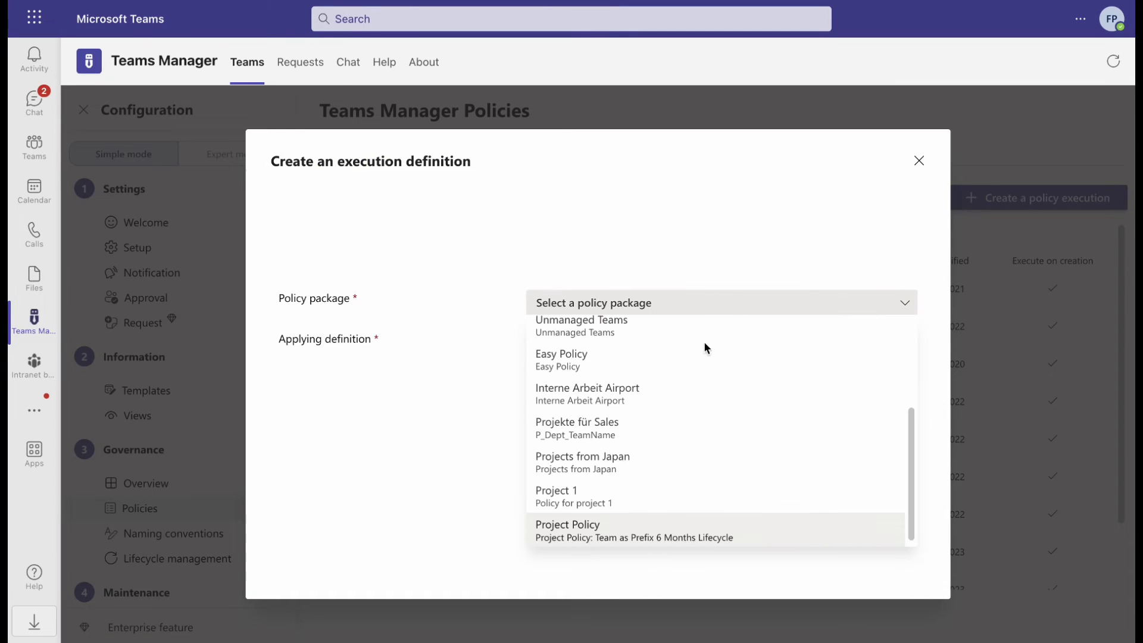
{"action": "left_click", "coordinate": [798, 517]}
{"action": "left_click", "coordinate": [889, 474]}
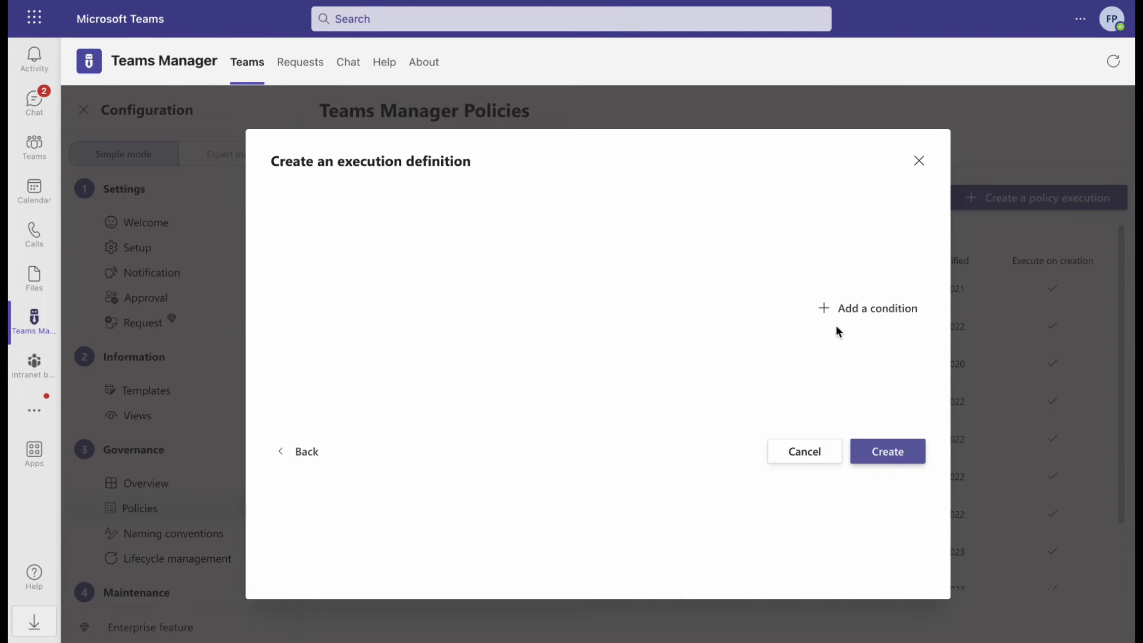
Add a Metadata condition based on the Team column
{"action": "left_click", "coordinate": [868, 308]}
{"action": "left_click", "coordinate": [383, 325]}
{"action": "left_click", "coordinate": [307, 374]}
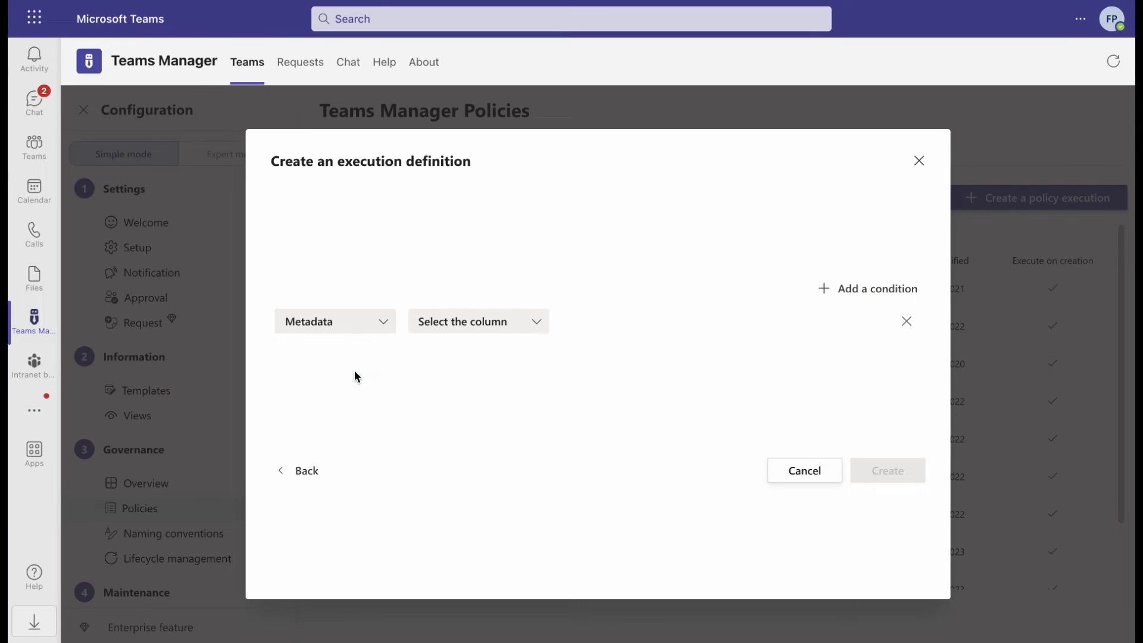
{"action": "left_click", "coordinate": [533, 326]}
{"action": "scroll", "coordinate": [484, 479], "scroll_direction": "down", "scroll_amount": 3}
{"action": "scroll", "coordinate": [485, 479], "scroll_direction": "down", "scroll_amount": 5}
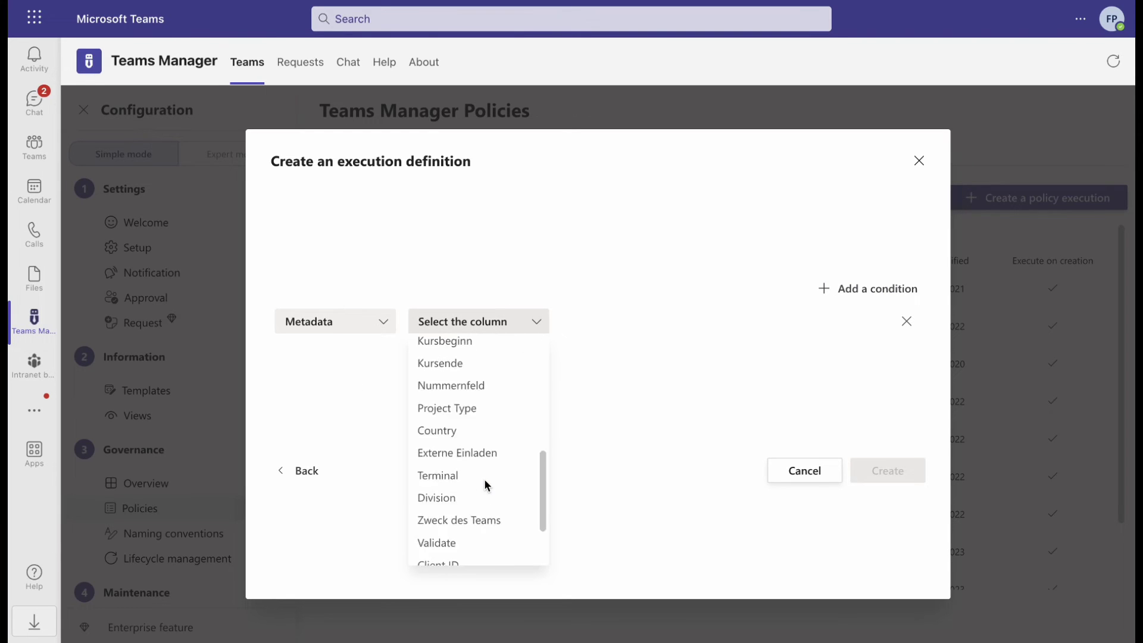
{"action": "scroll", "coordinate": [464, 548], "scroll_direction": "up", "scroll_amount": 10}
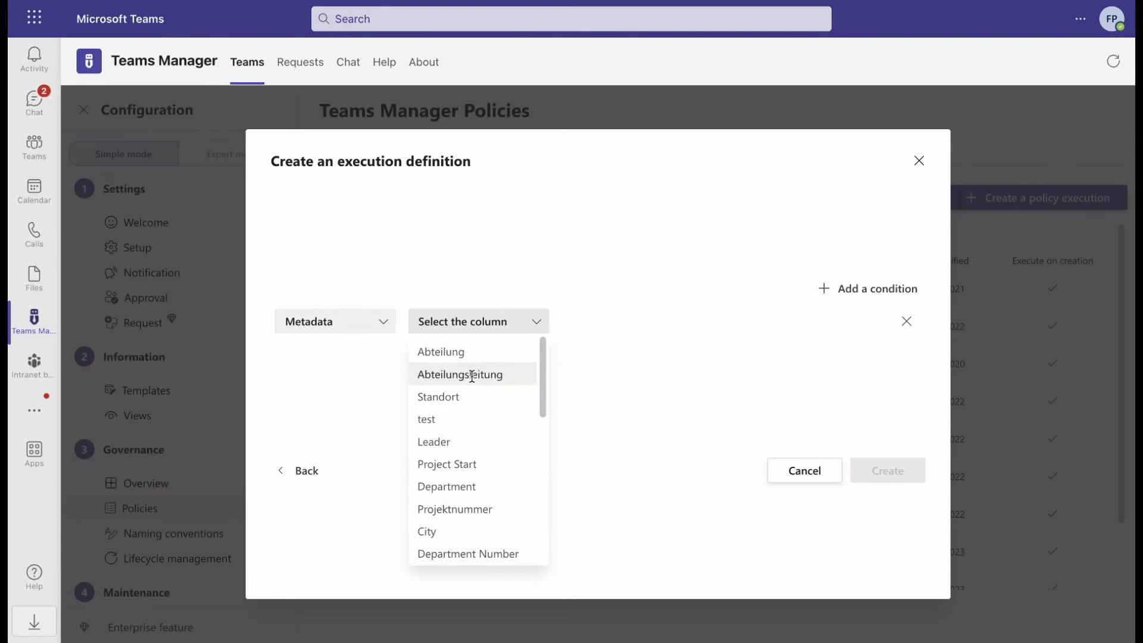
{"action": "scroll", "coordinate": [480, 436], "scroll_direction": "down", "scroll_amount": 10}
{"action": "left_click", "coordinate": [529, 321]}
{"action": "left_click", "coordinate": [530, 322]}
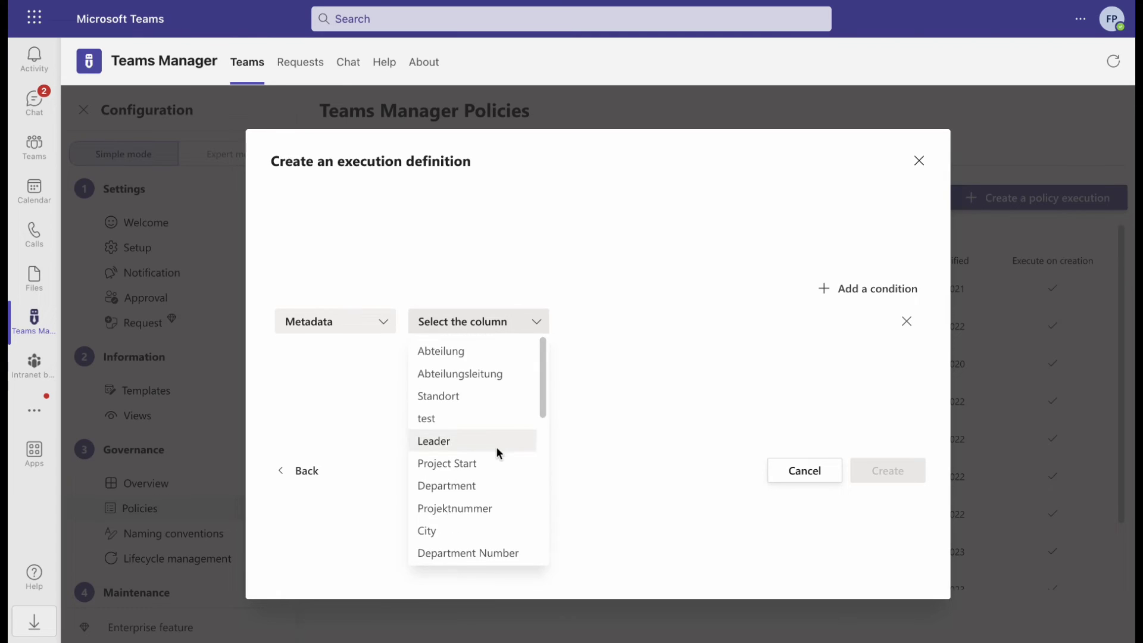
{"action": "scroll", "coordinate": [496, 449], "scroll_direction": "down", "scroll_amount": 10}
{"action": "left_click", "coordinate": [429, 548]}
Require Team to equal Marketing and save the definition
{"action": "left_click", "coordinate": [633, 327]}
{"action": "left_click", "coordinate": [603, 354]}
{"action": "left_click", "coordinate": [766, 322]}
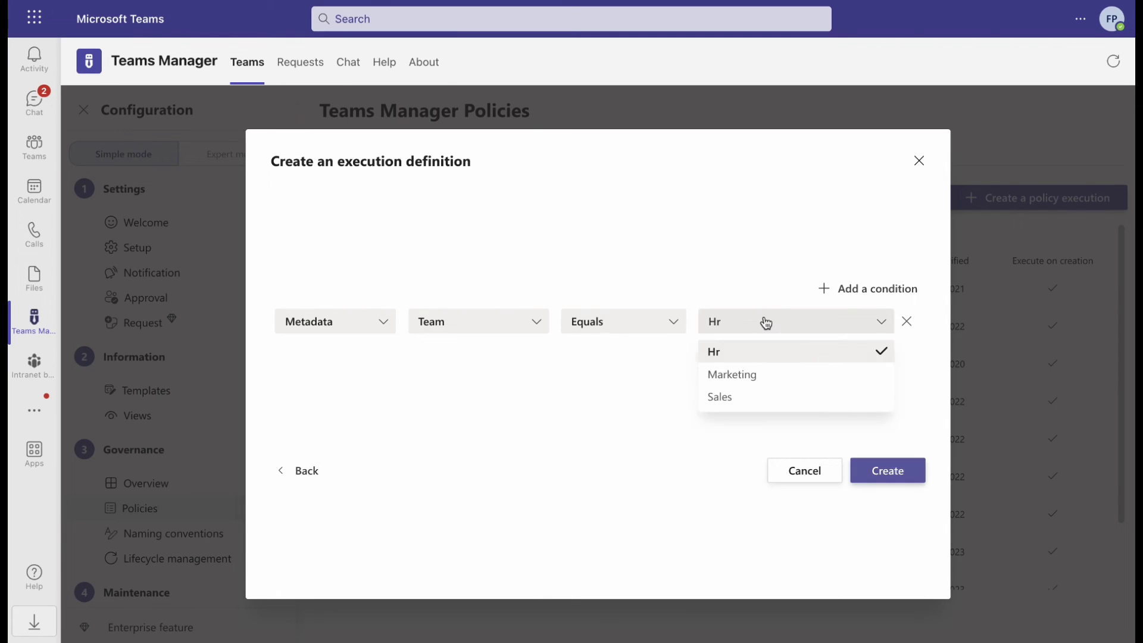
{"action": "left_click", "coordinate": [748, 373]}
{"action": "left_click", "coordinate": [880, 470]}
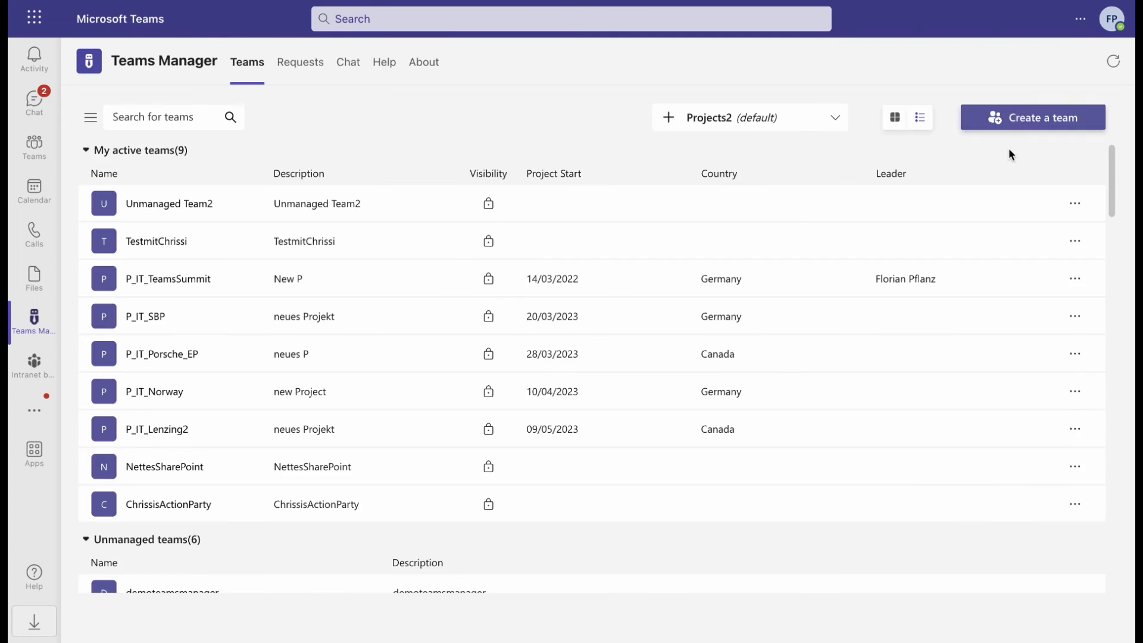
Request a private Team based on Project Template
{"action": "left_click", "coordinate": [1016, 117]}
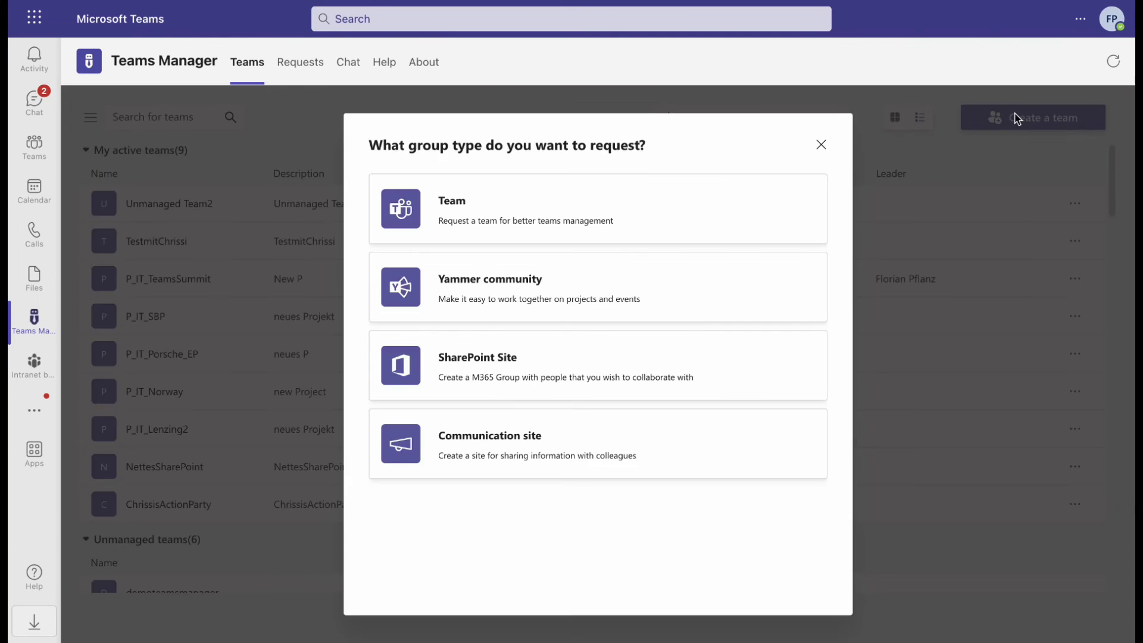
{"action": "left_click", "coordinate": [654, 189]}
{"action": "left_click", "coordinate": [518, 208]}
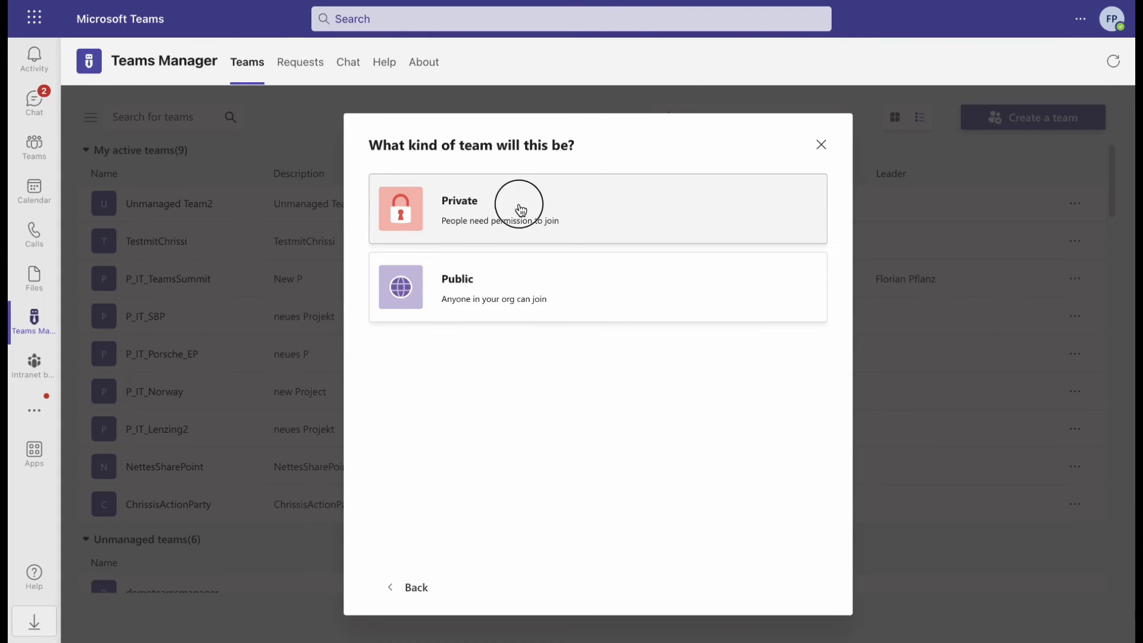
{"action": "left_click", "coordinate": [454, 188]}
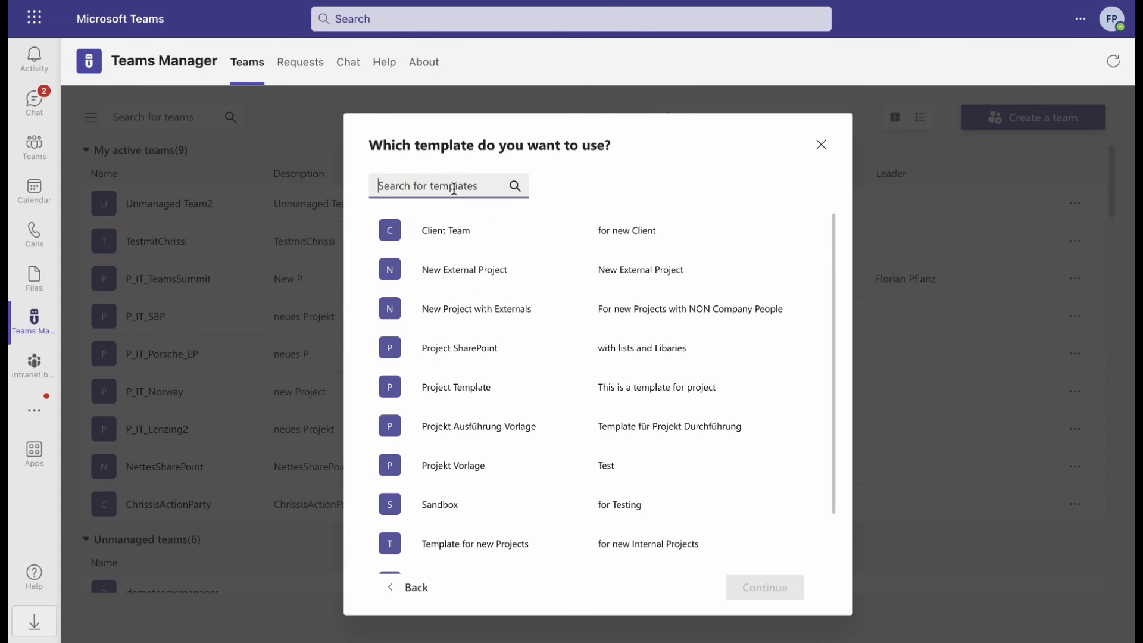
{"action": "scroll", "coordinate": [477, 349], "scroll_direction": "down", "scroll_amount": 1}
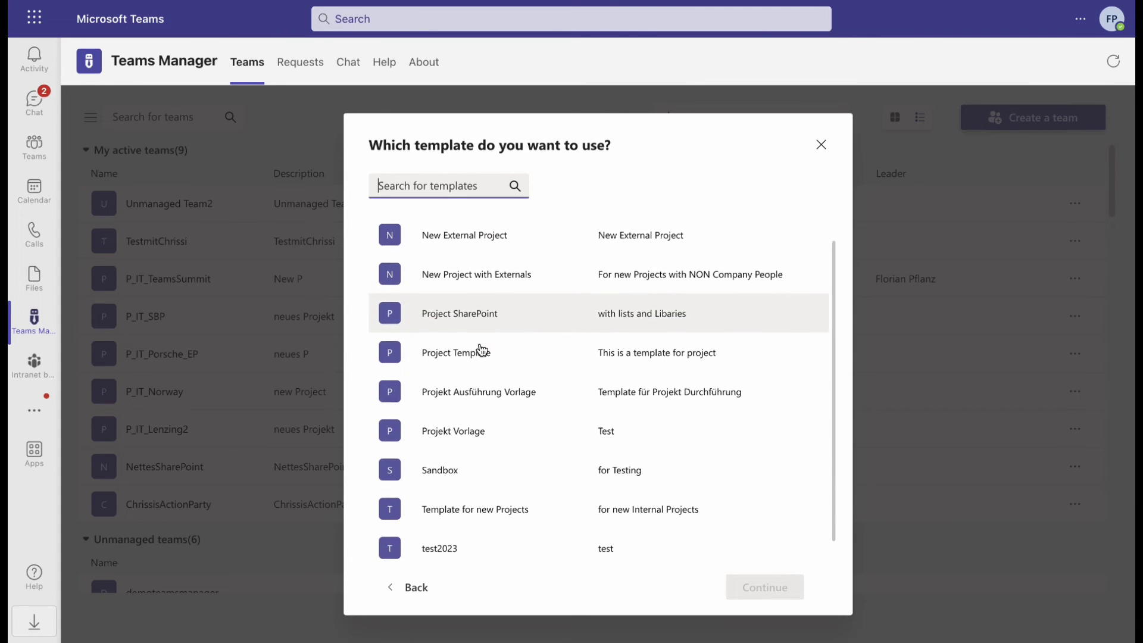
{"action": "left_click", "coordinate": [534, 342]}
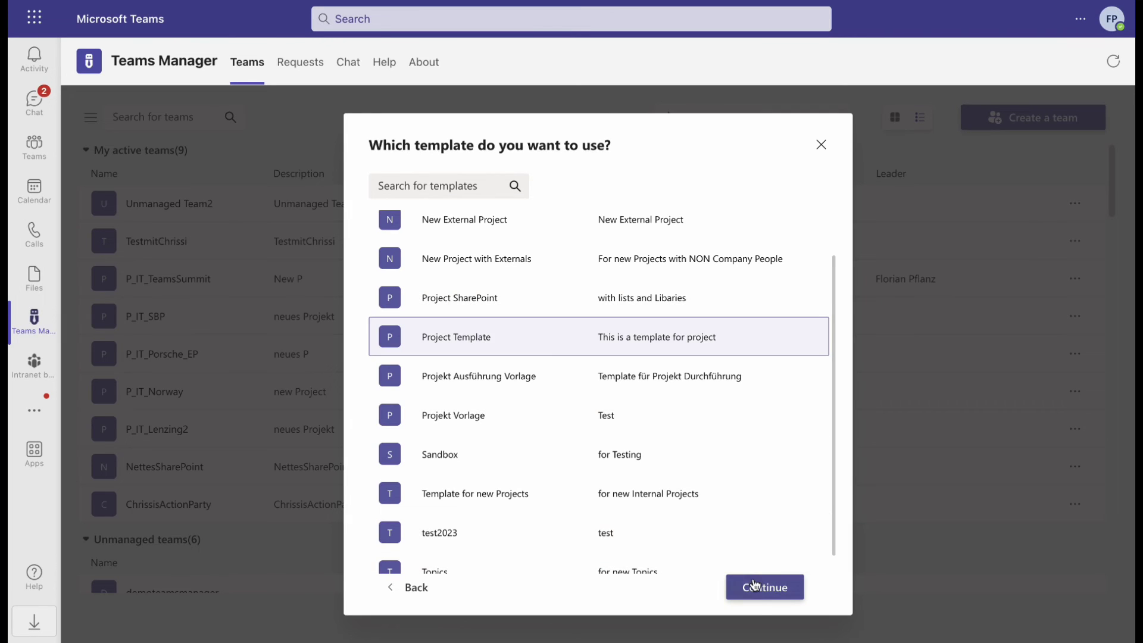
{"action": "left_click", "coordinate": [755, 585]}
Name the team Contoso, add description, comment 'Please approve our new project', and set Team to Marketing
{"action": "type", "text": "Contoso"}
{"action": "key", "text": "Tab"}
{"action": "type", "text": "Contoso Mar"}
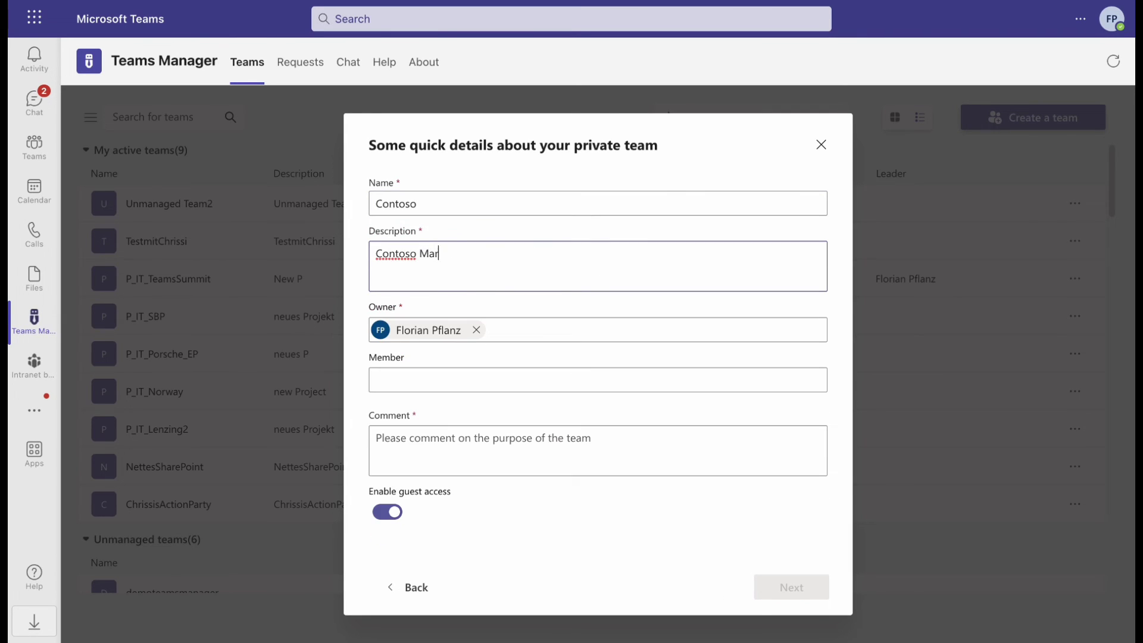
{"action": "type", "text": "keting Project"}
{"action": "left_click", "coordinate": [598, 451]}
{"action": "type", "text": "Please approve our new project"}
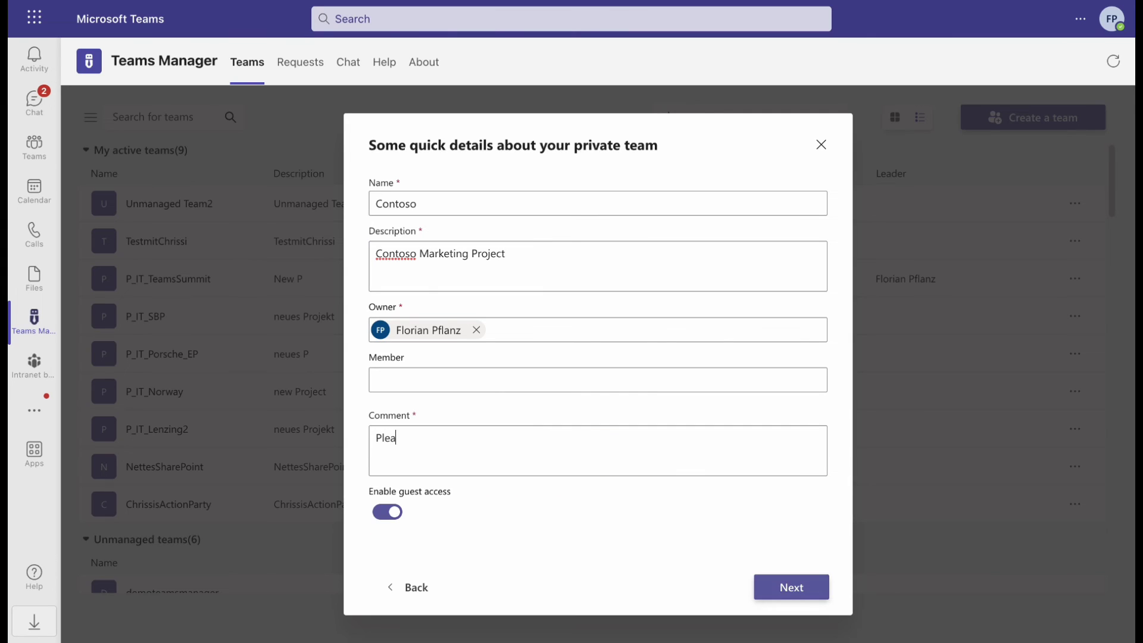
{"action": "left_click", "coordinate": [792, 587]}
{"action": "left_click", "coordinate": [756, 210]}
{"action": "left_click", "coordinate": [578, 273]}
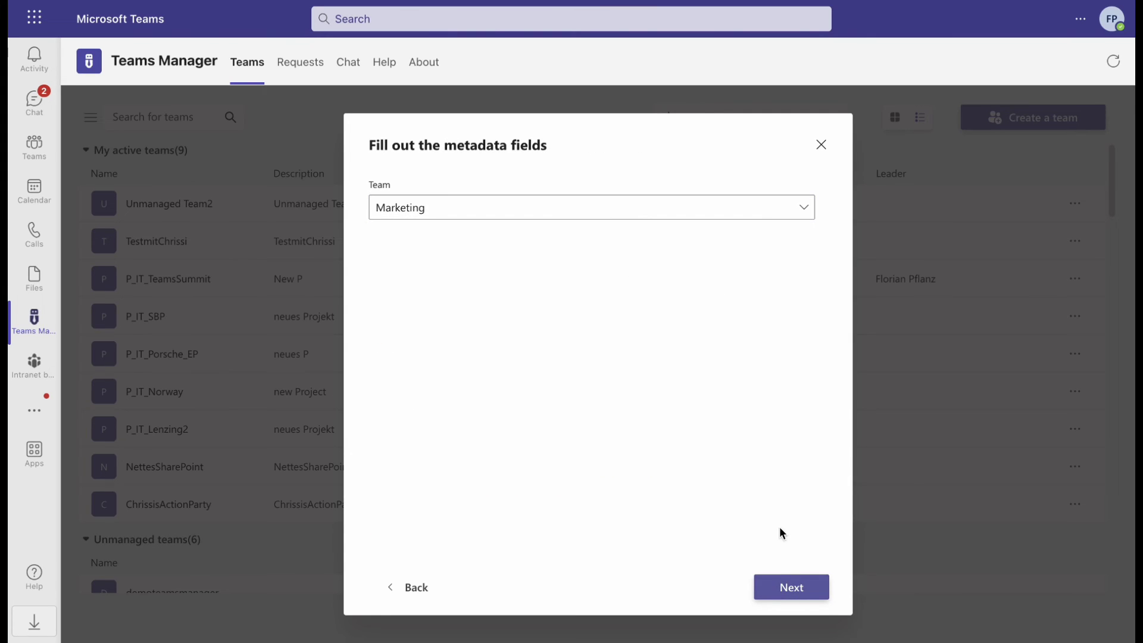
Review the summary showing MarketingContoso and submit the team request
{"action": "left_click", "coordinate": [791, 589]}
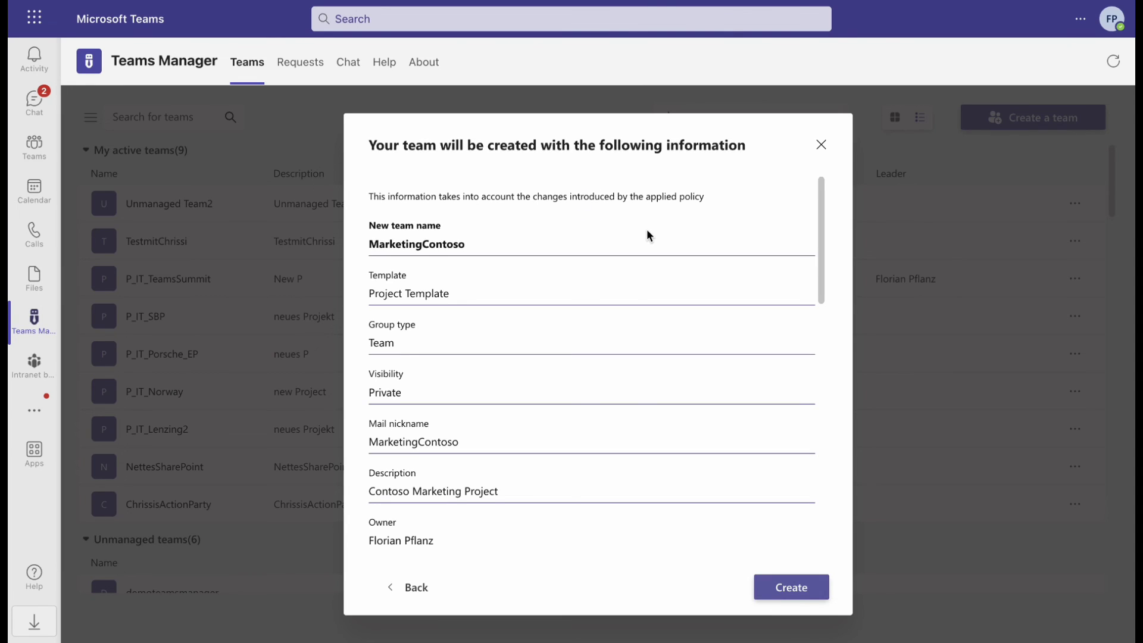
{"action": "scroll", "coordinate": [646, 247], "scroll_direction": "down", "scroll_amount": 9}
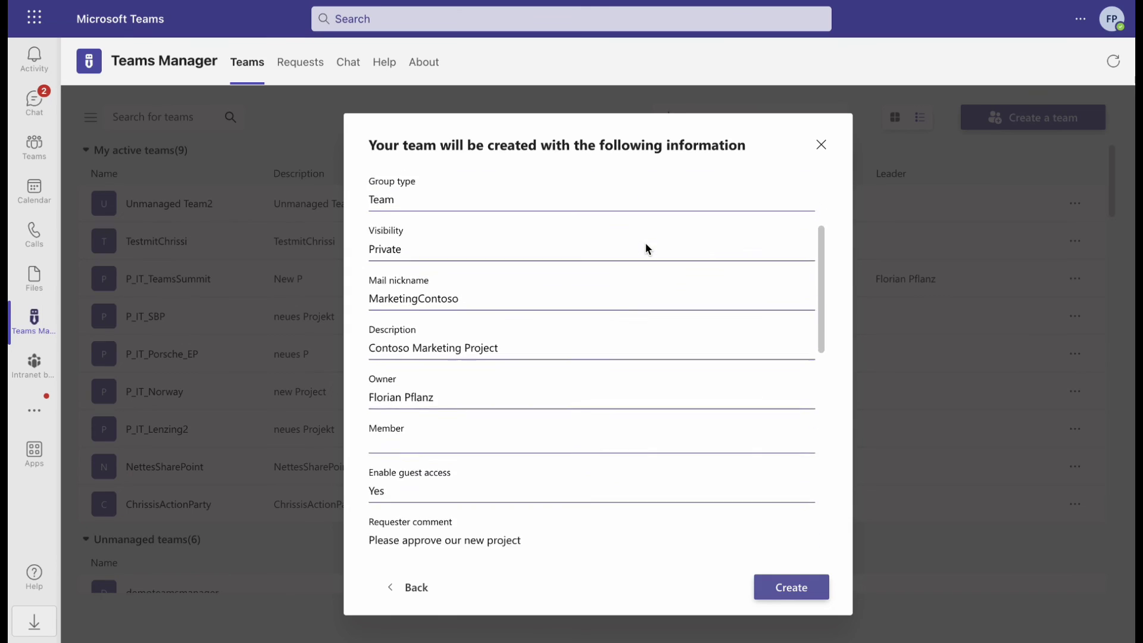
{"action": "scroll", "coordinate": [648, 249], "scroll_direction": "down", "scroll_amount": 3}
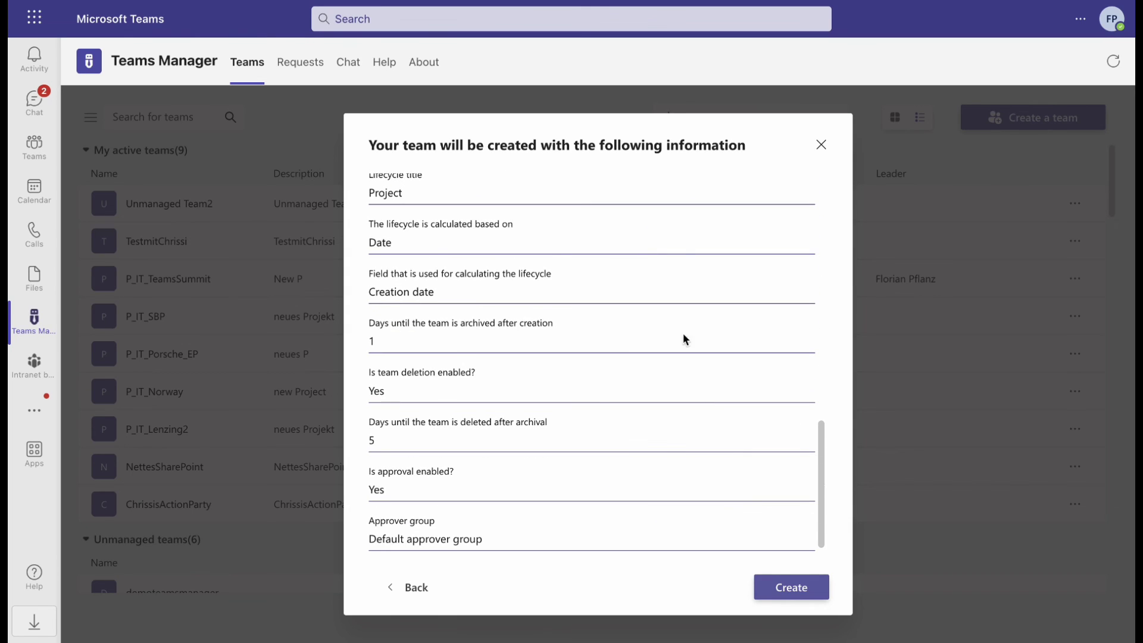
{"action": "left_click", "coordinate": [795, 589]}
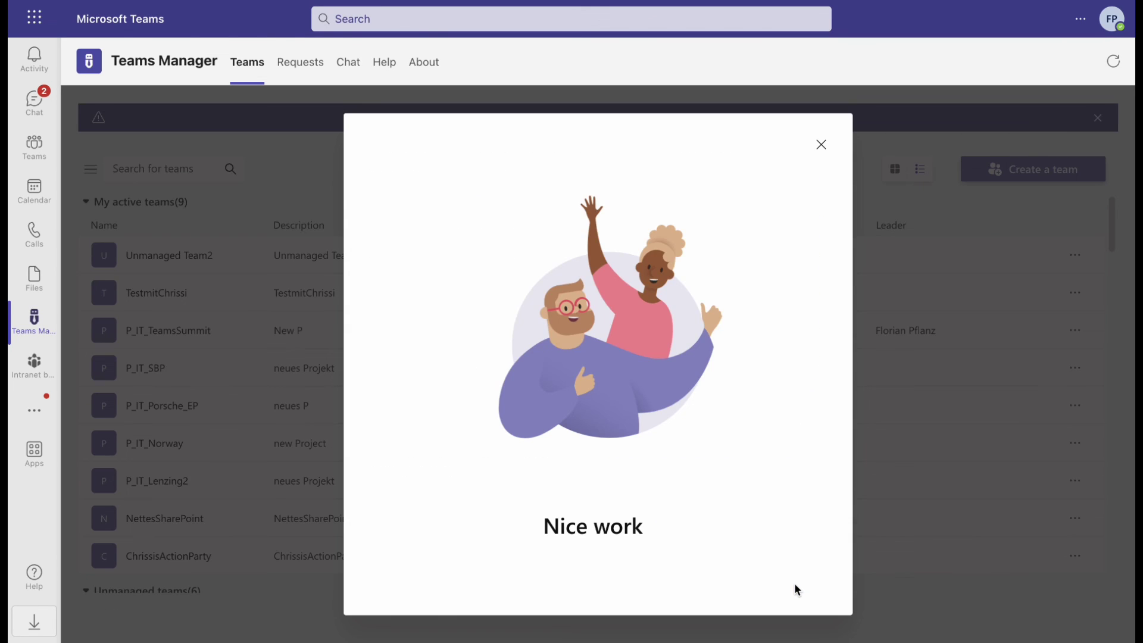